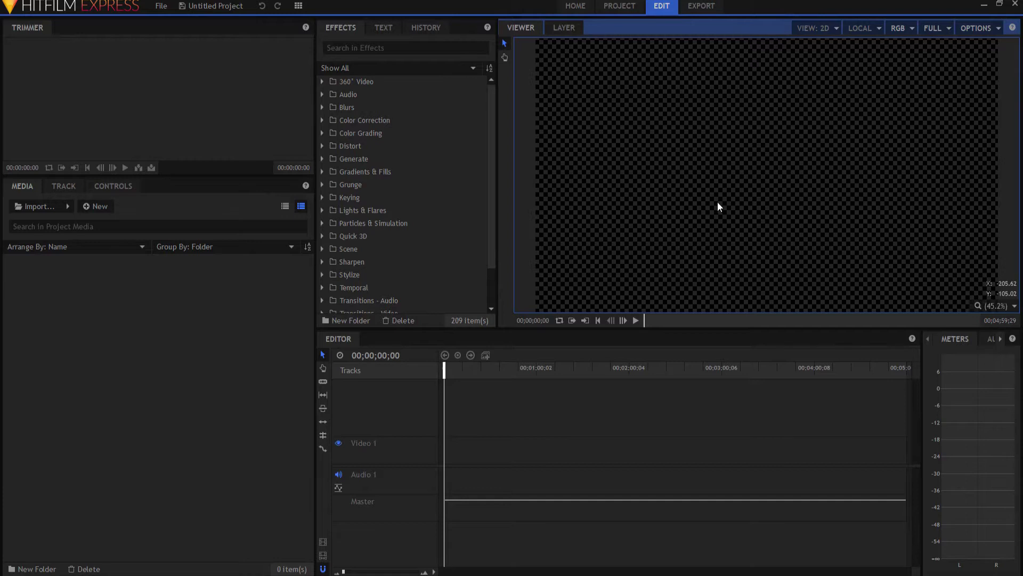
Step: Create a new composite shot named 'Text Placeholder'
click(94, 206)
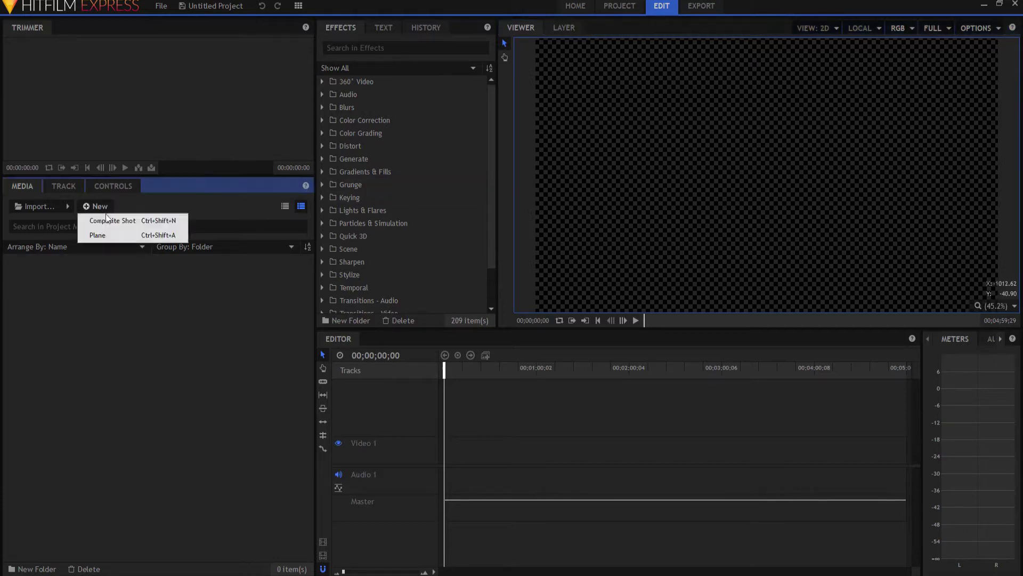
click(117, 220)
text(Te)
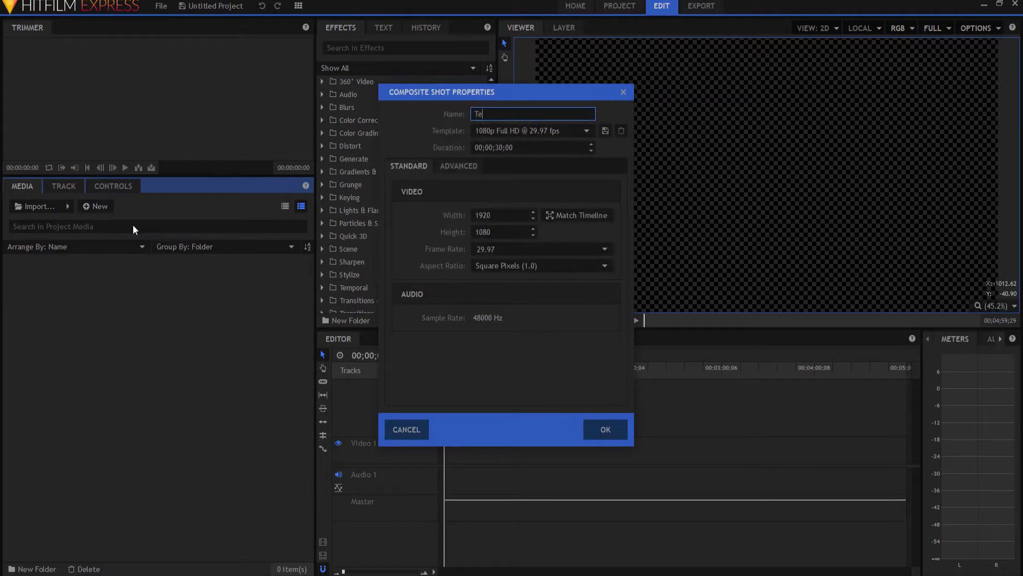
text(xt Placeholder)
key(Return)
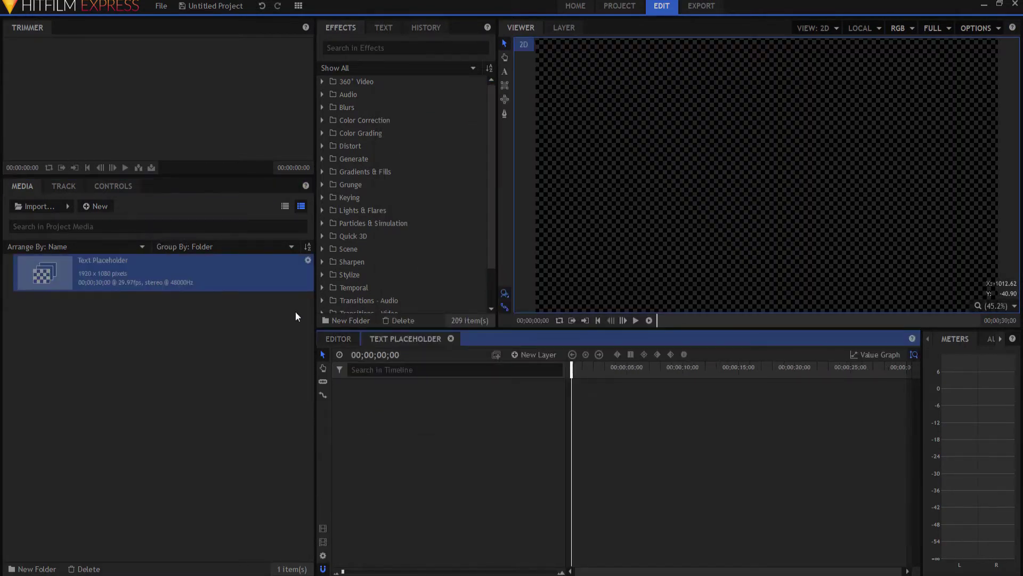
Step: Add a 1920-wide text layer and type '3D TEXTURE' in the viewer
click(535, 353)
click(525, 382)
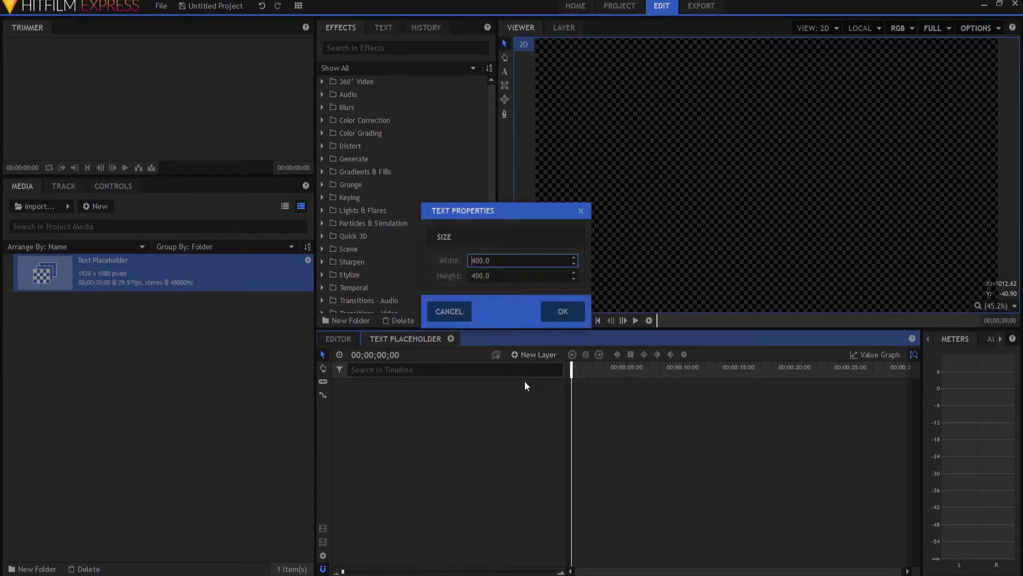
double_click(472, 260)
text(1920)
click(549, 314)
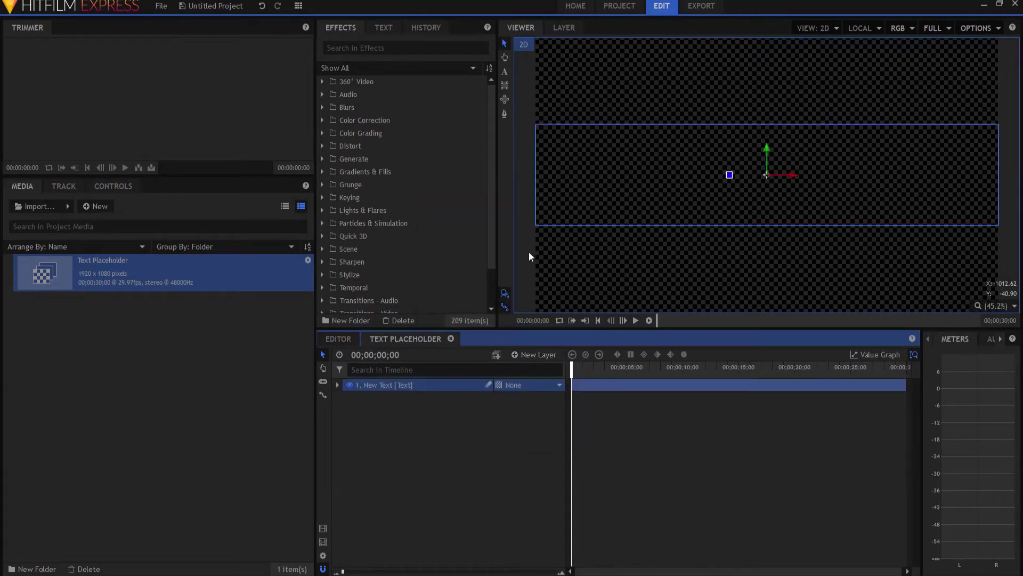
click(504, 73)
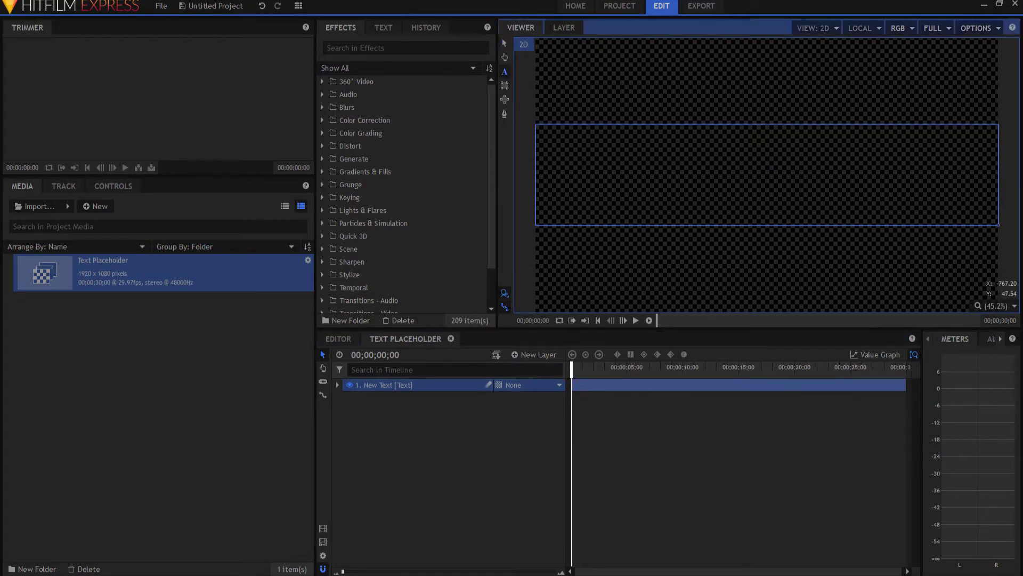
click(537, 132)
text(3D TEXTURE)
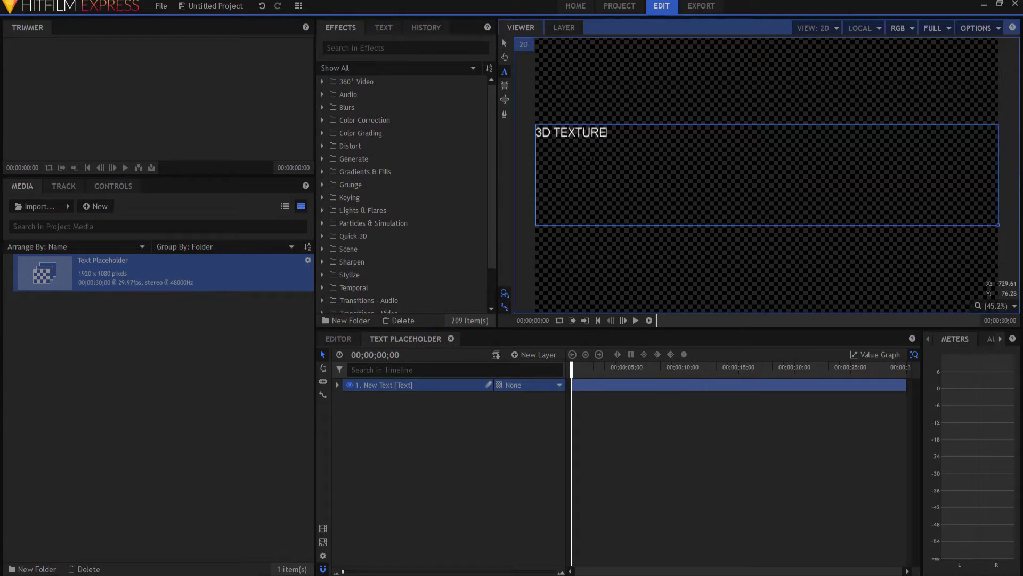
Step: Make the 3D TEXTURE text Bold, size 281, and centre-aligned
key(ctrl+a)
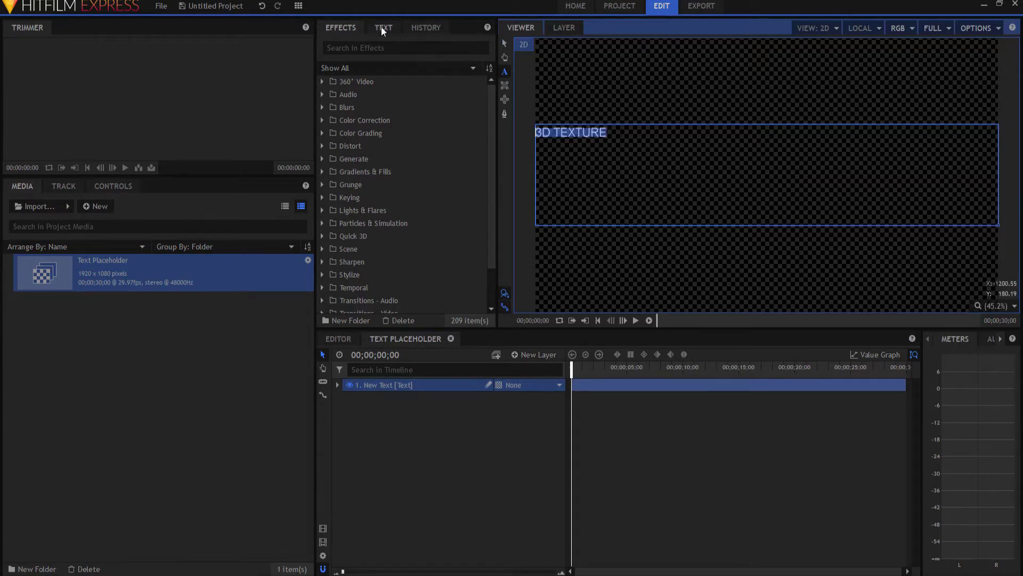
click(383, 28)
click(454, 76)
click(455, 121)
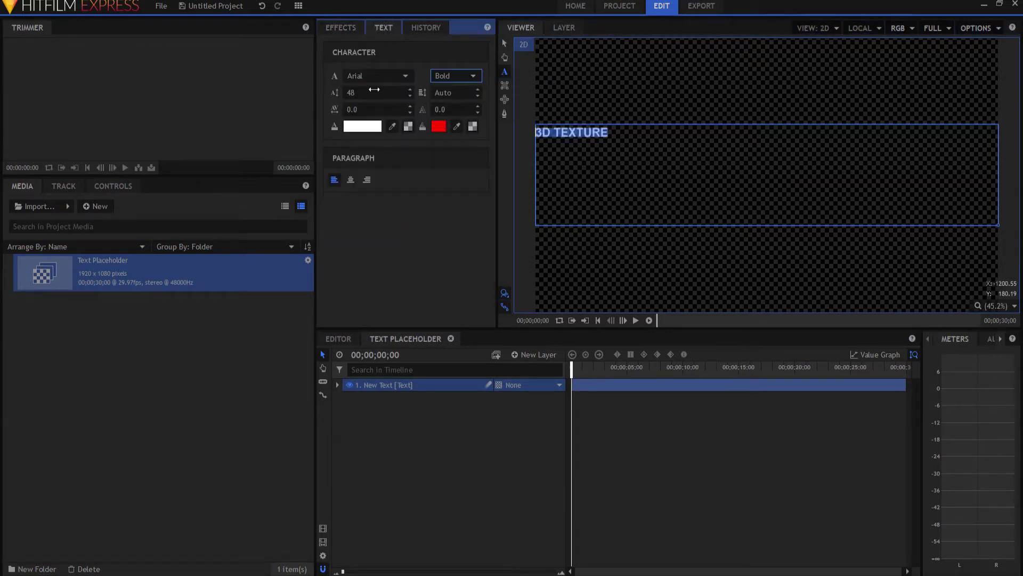
drag(352, 92, 438, 92)
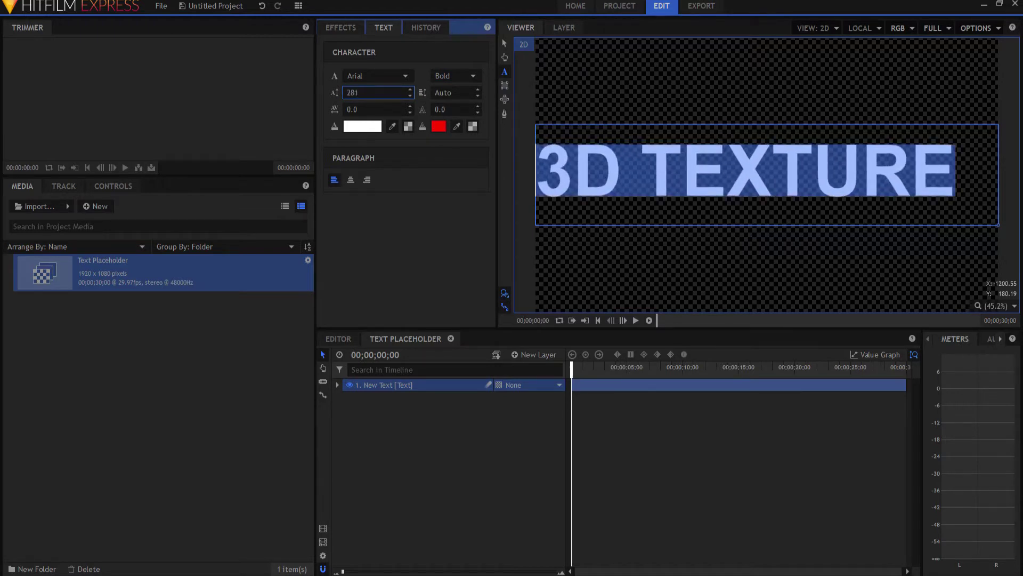
click(351, 180)
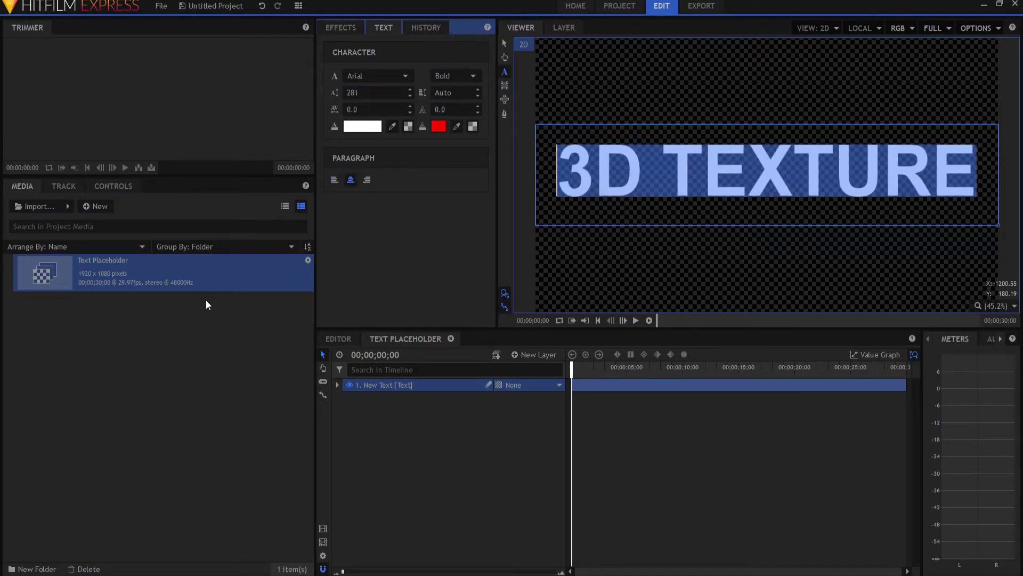
click(504, 43)
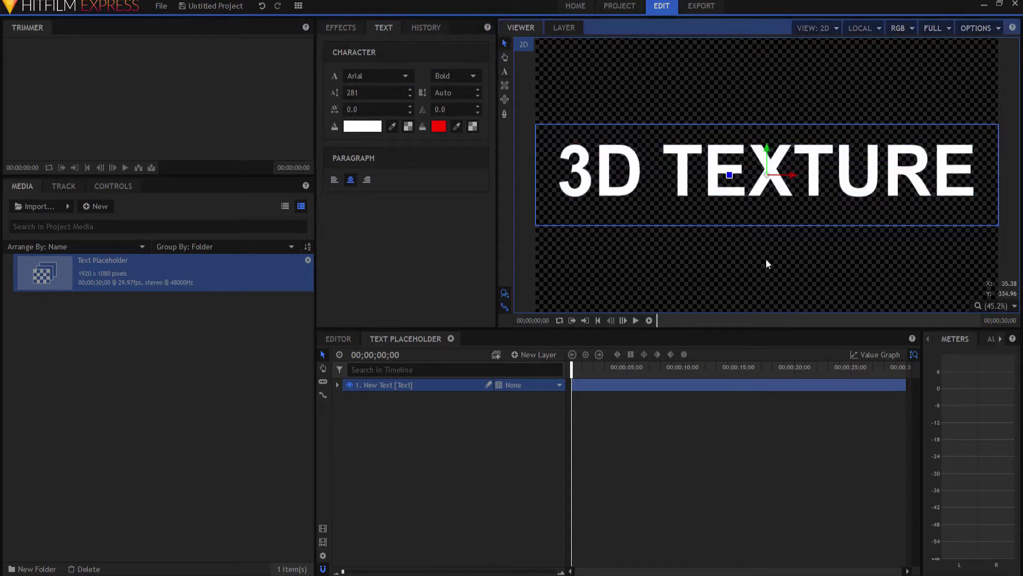
click(457, 401)
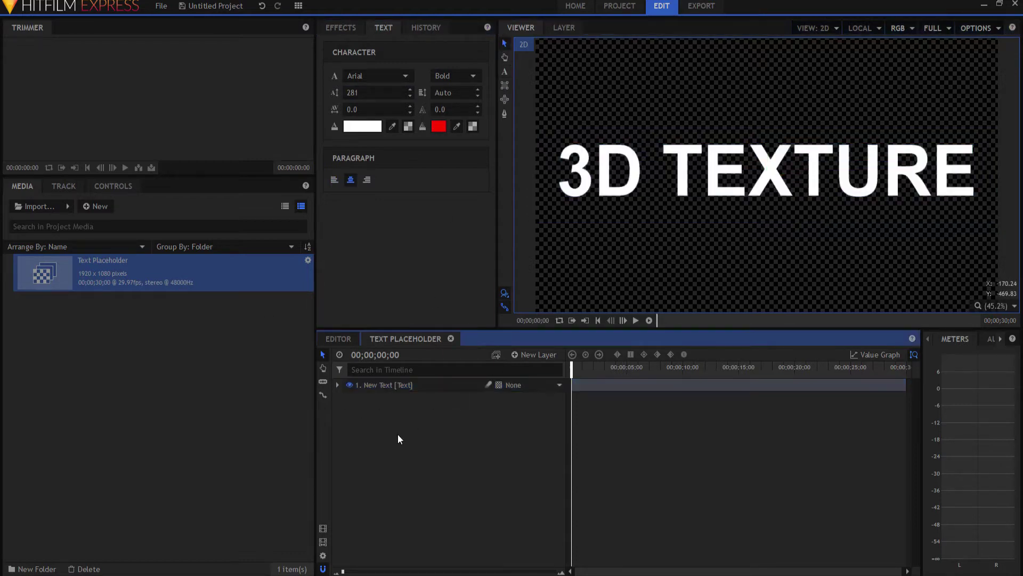
click(95, 208)
Step: Create a 'Texture Placeholder' composite shot and add a plane layer to it
click(107, 220)
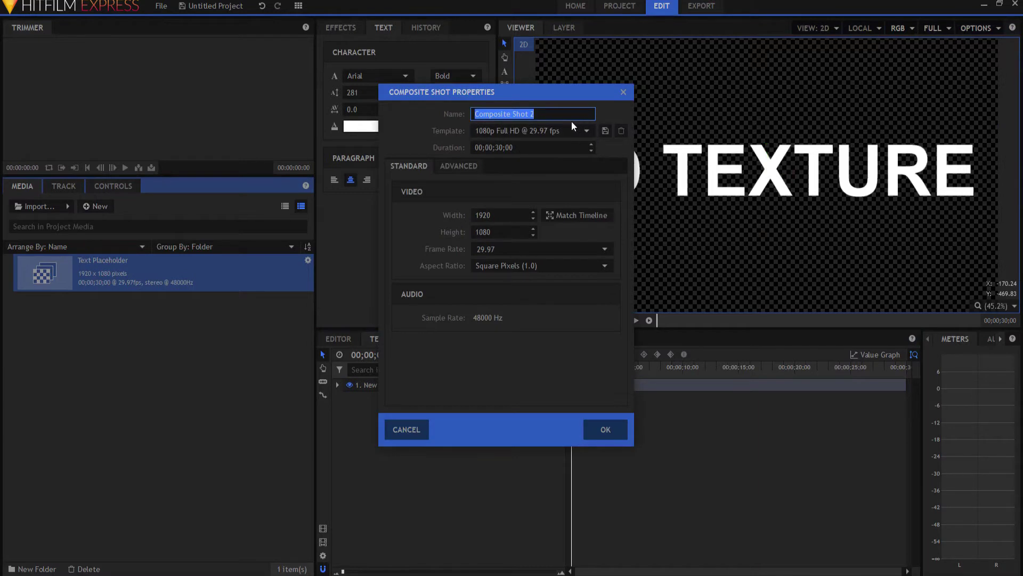
text(Texture )
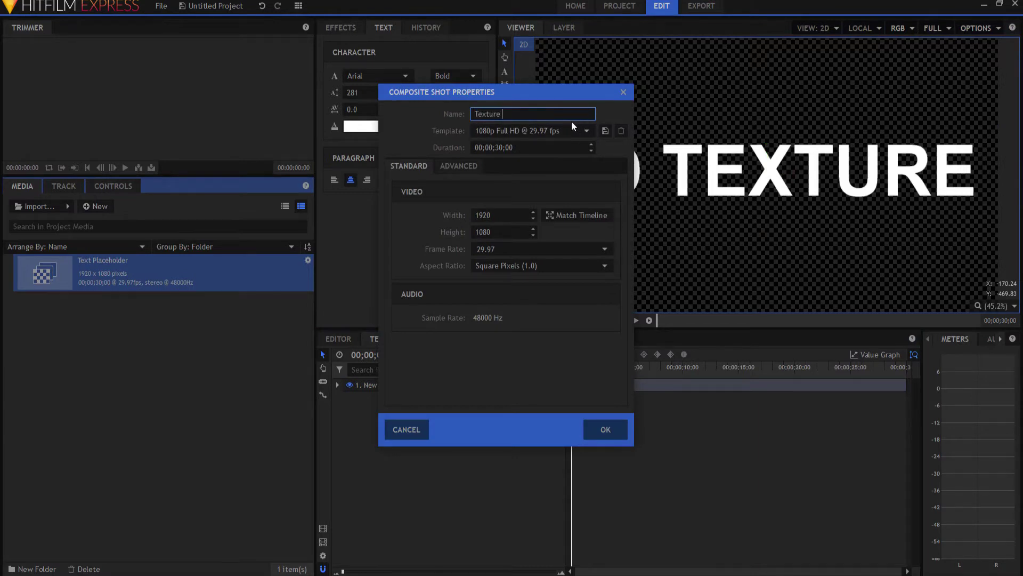
text(Placeholder)
click(604, 429)
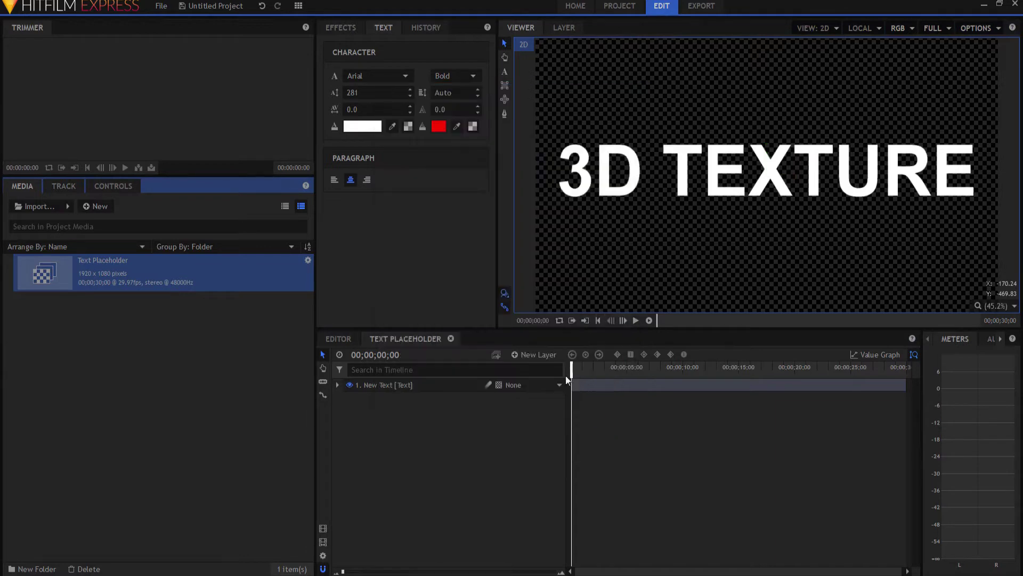
click(533, 354)
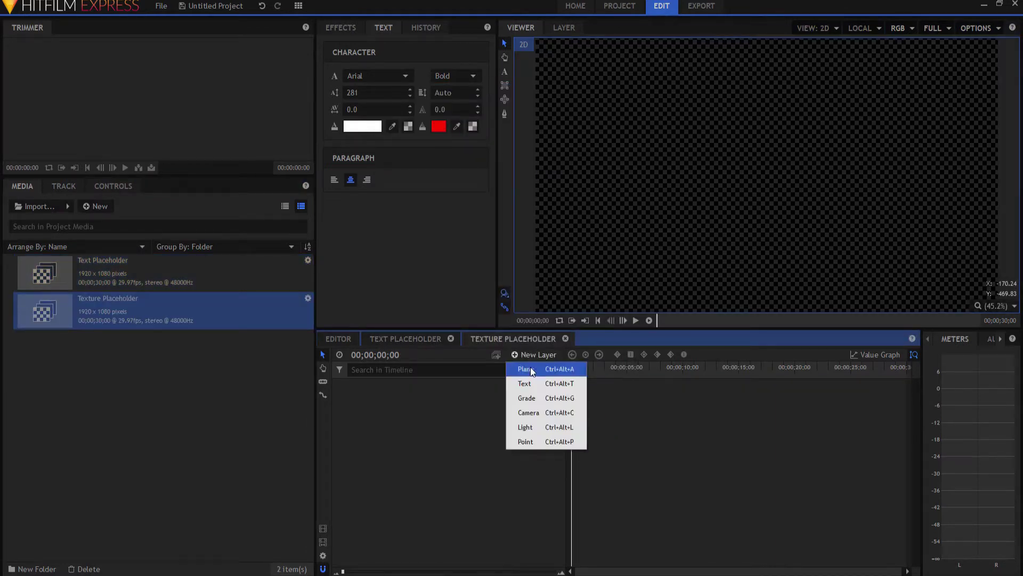
click(528, 370)
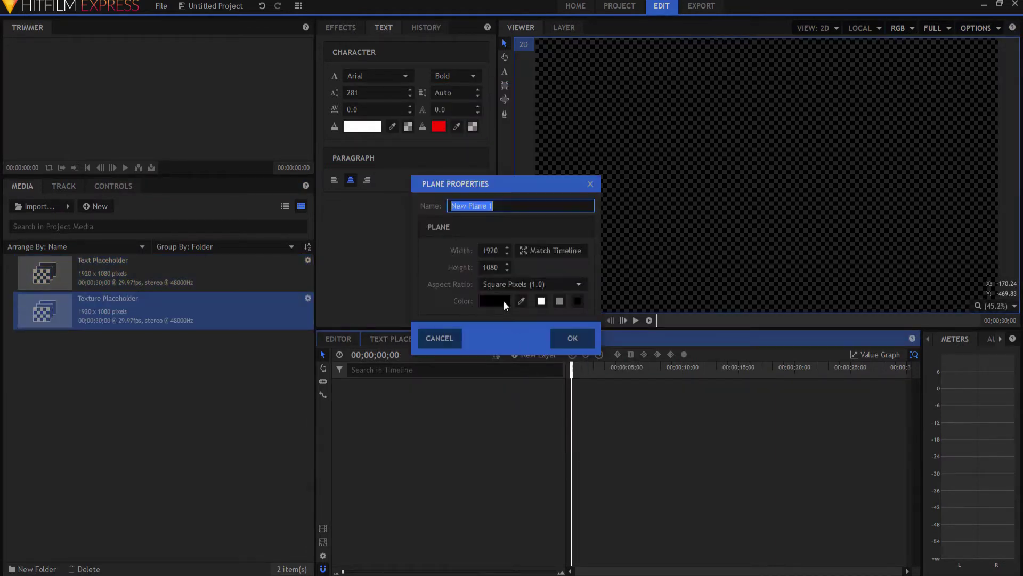
click(575, 341)
Step: Apply Fractal Noise to New Plane 1 and set its preset to Green Marble
click(341, 27)
click(348, 48)
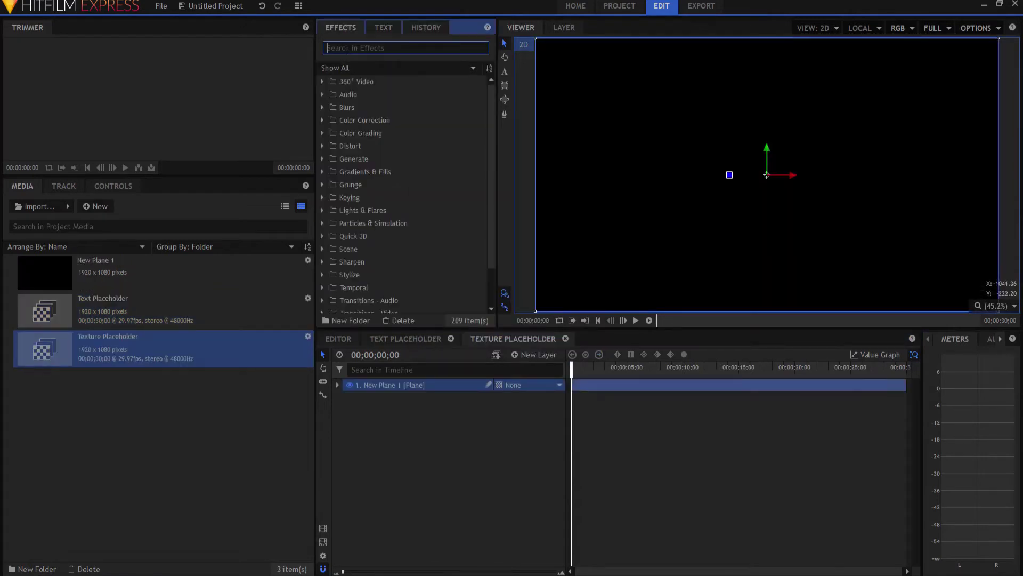
text(fract)
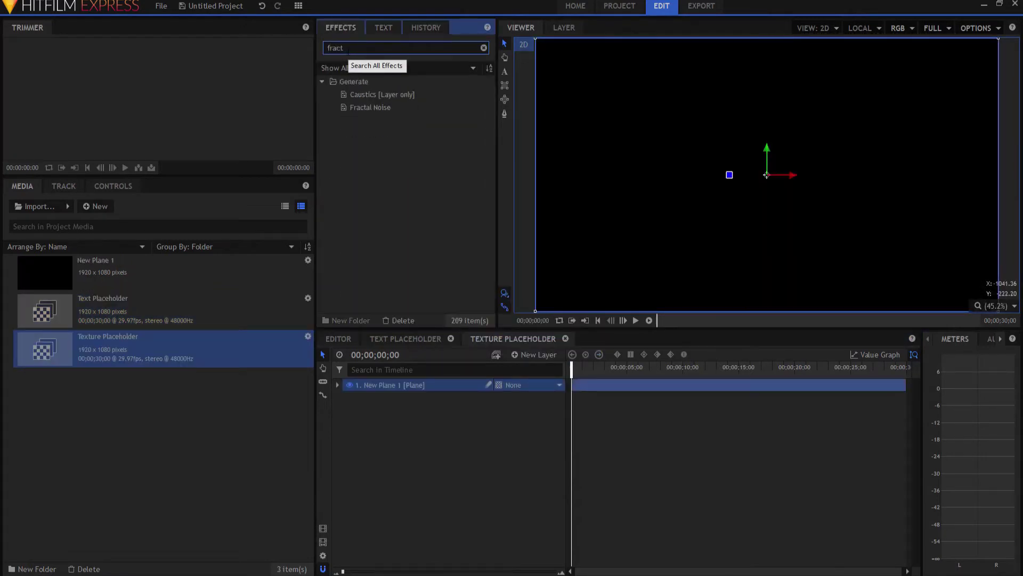
drag(369, 108, 392, 386)
click(359, 423)
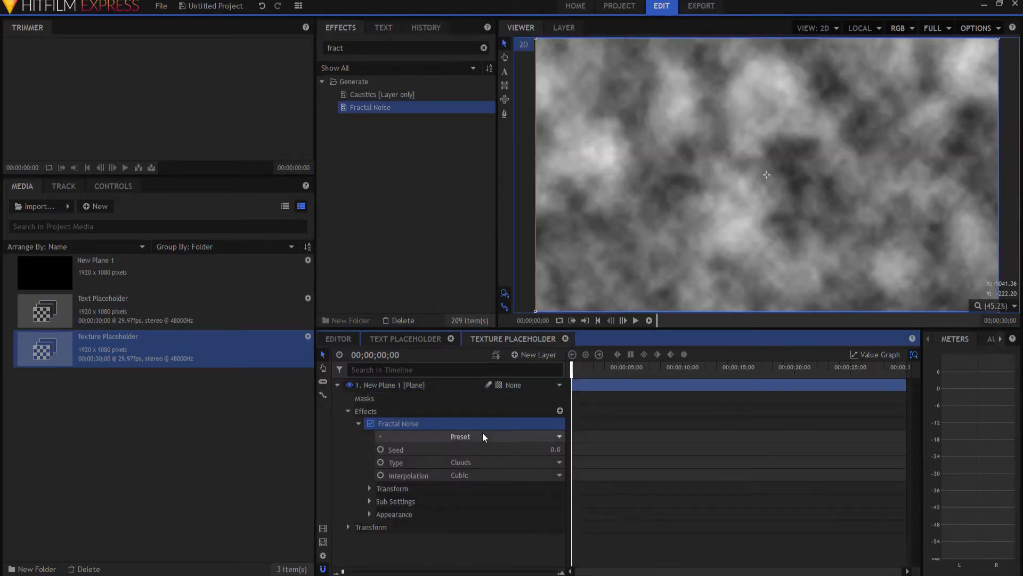
click(483, 436)
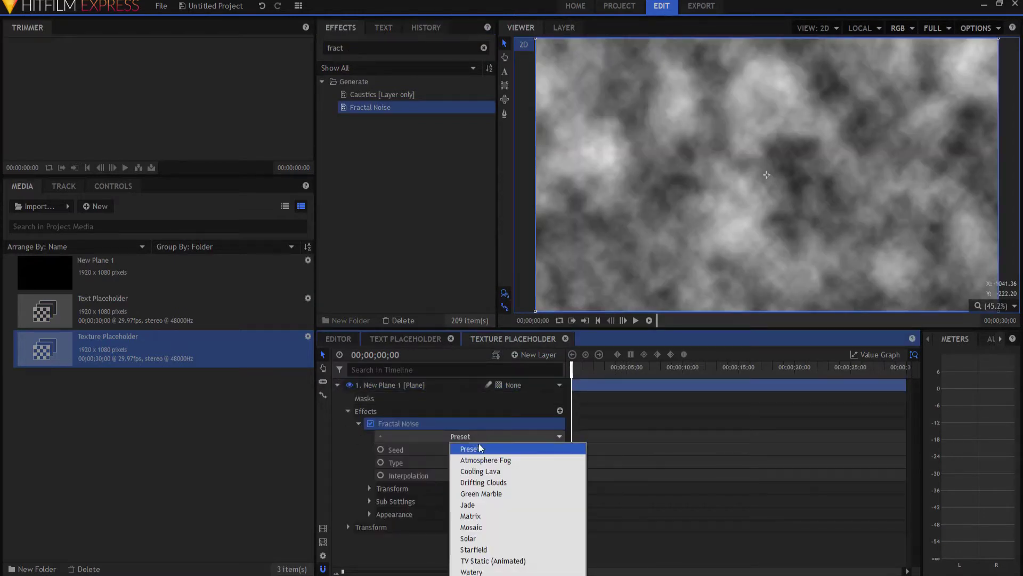
click(482, 494)
click(337, 385)
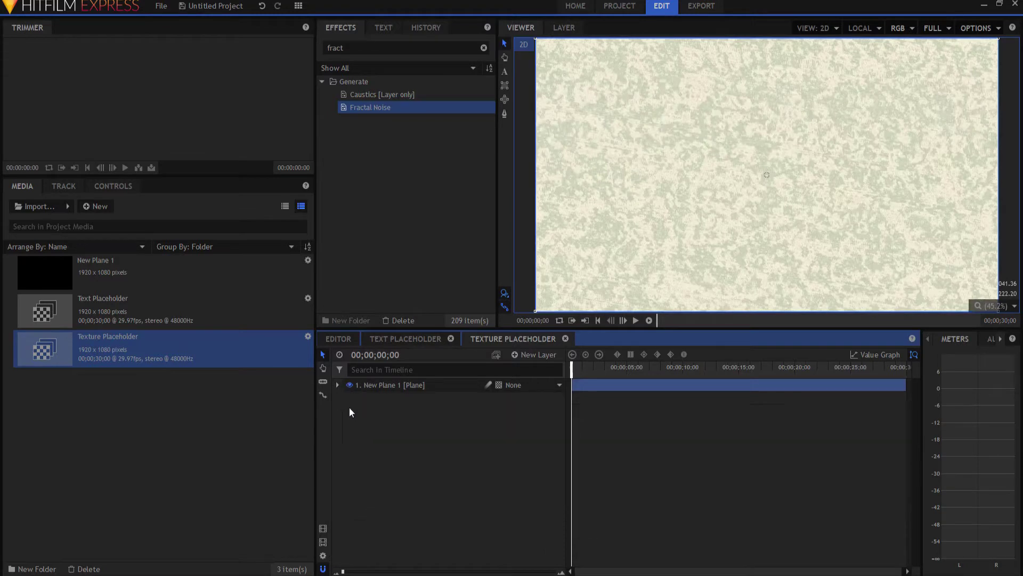
click(418, 424)
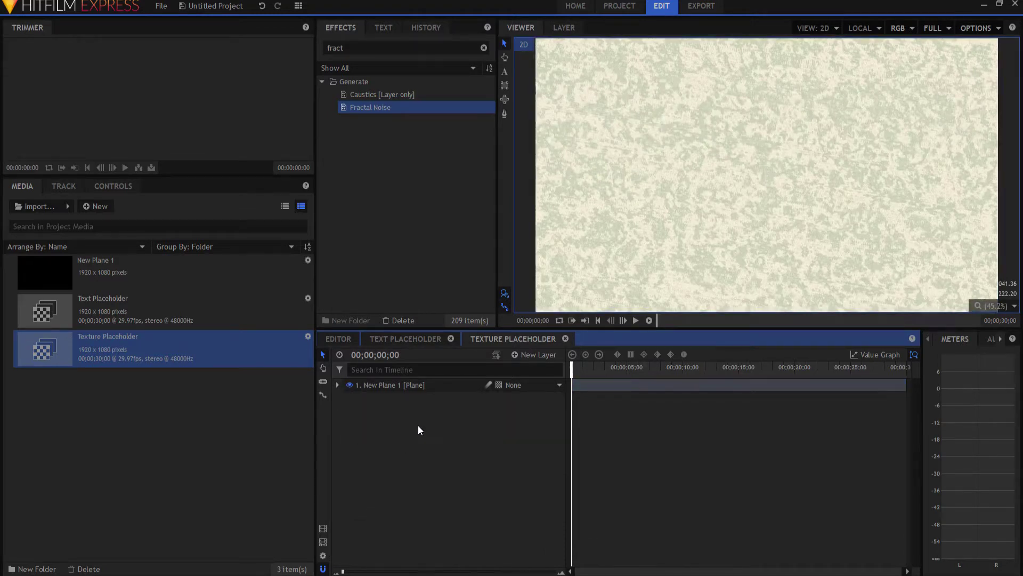
Step: Create a Baked Text composite holding both placeholders, Text Placeholder below Texture Placeholder
click(103, 206)
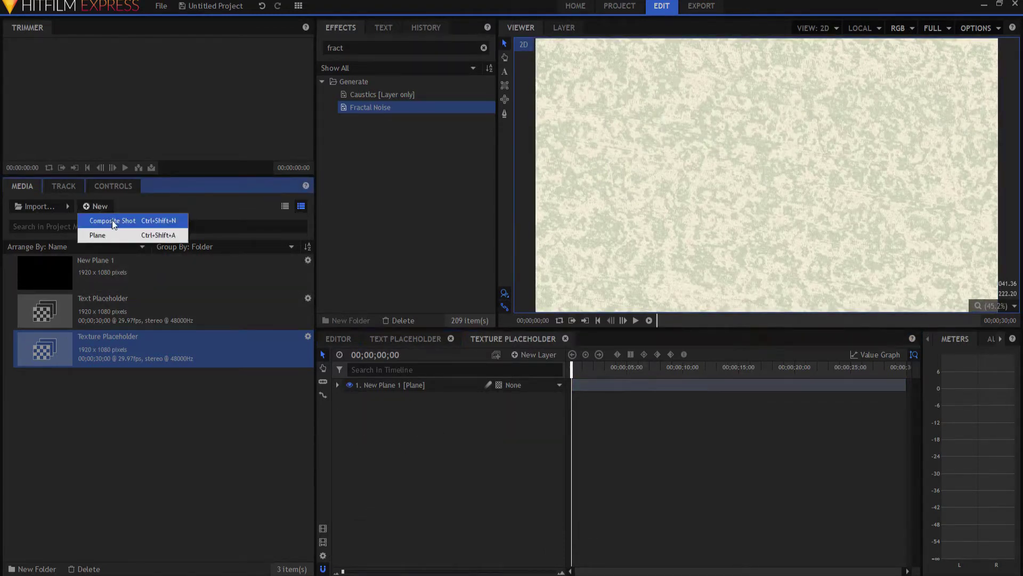
click(112, 221)
text(Ba)
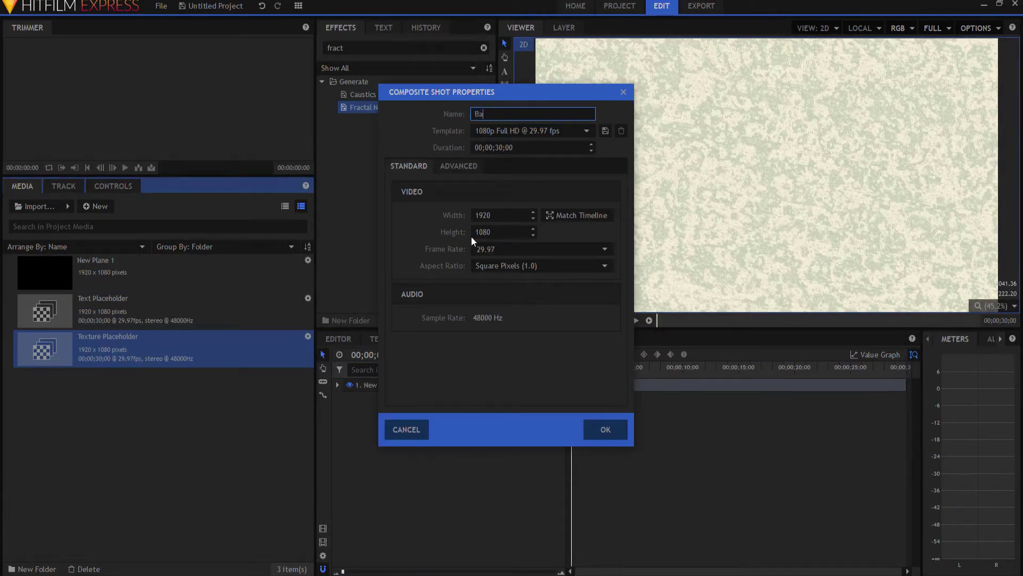
text(ke Text)
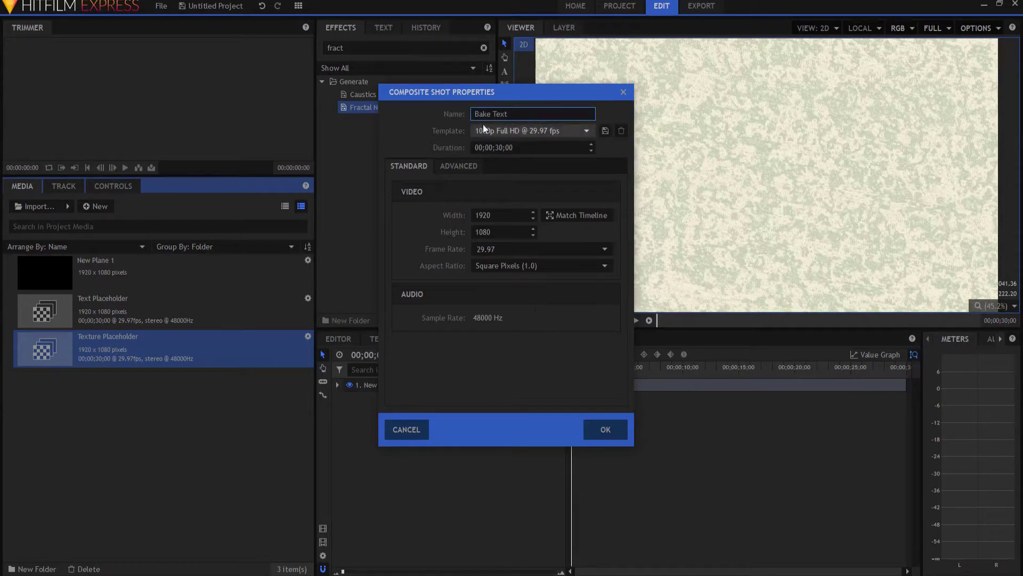
text(d)
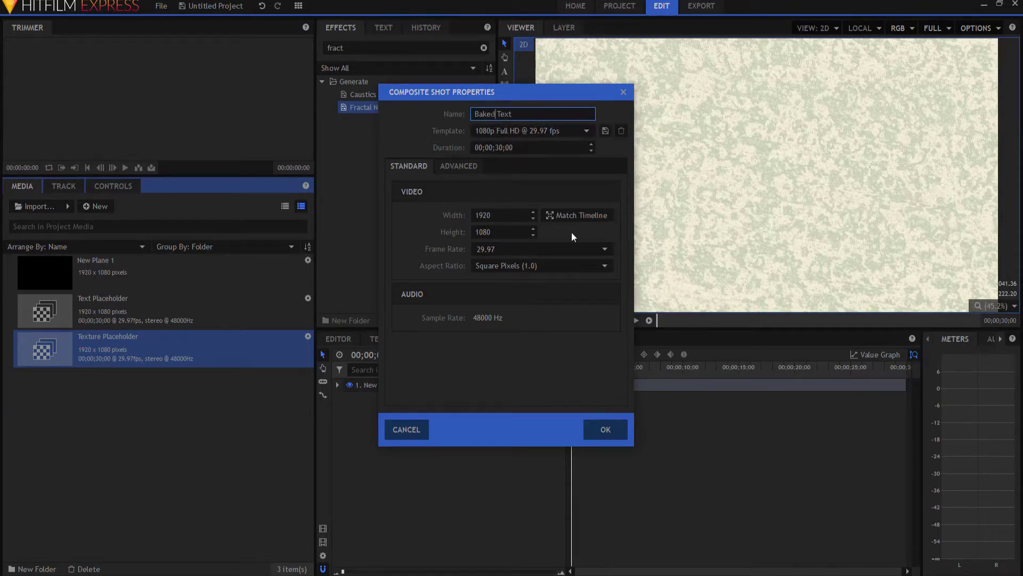
click(613, 433)
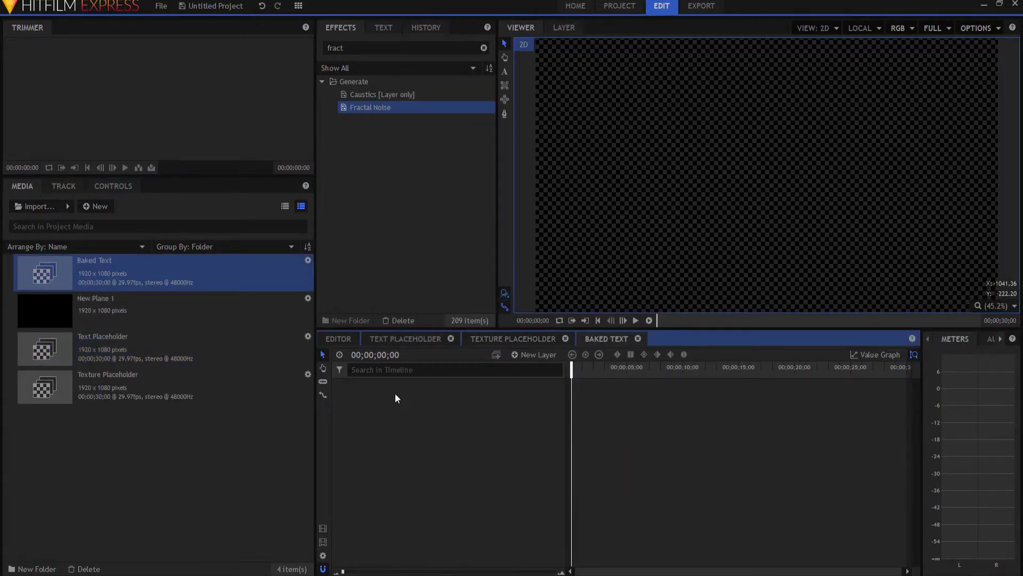
drag(106, 461, 457, 496)
click(374, 383)
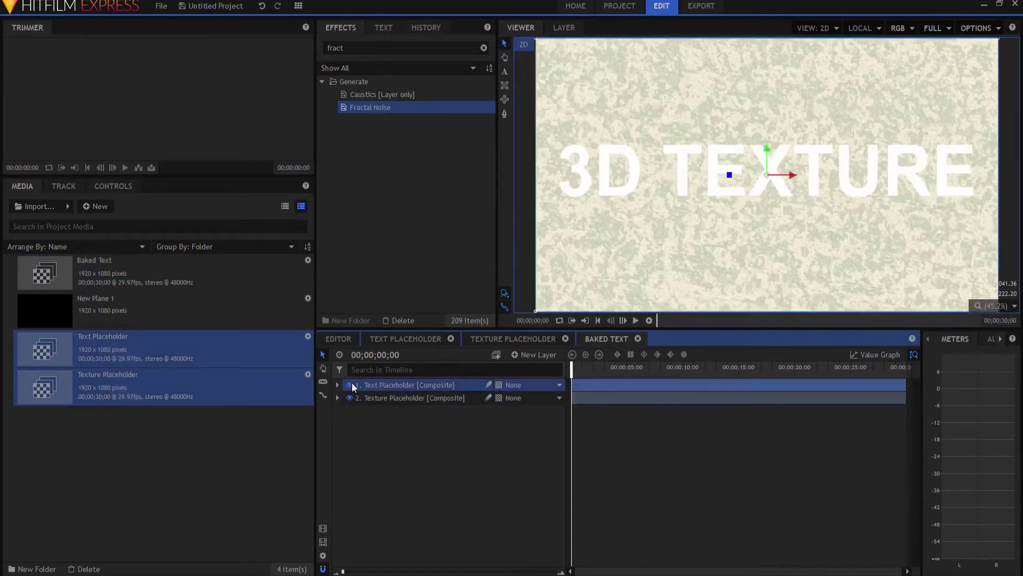
drag(389, 392, 384, 417)
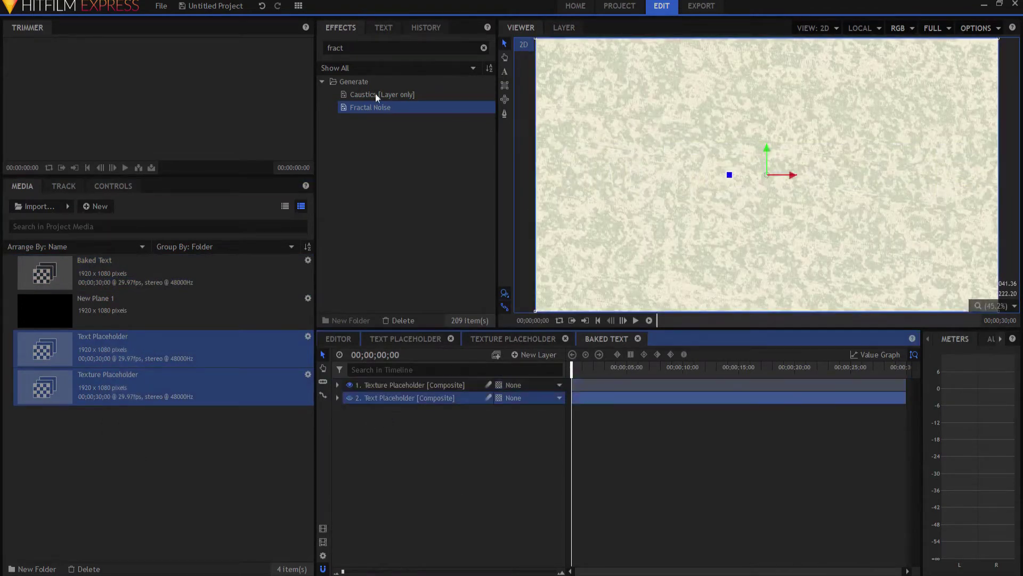
Step: Apply Set Matte to Texture Placeholder with Text Placeholder as the source layer
double_click(335, 48)
text(set)
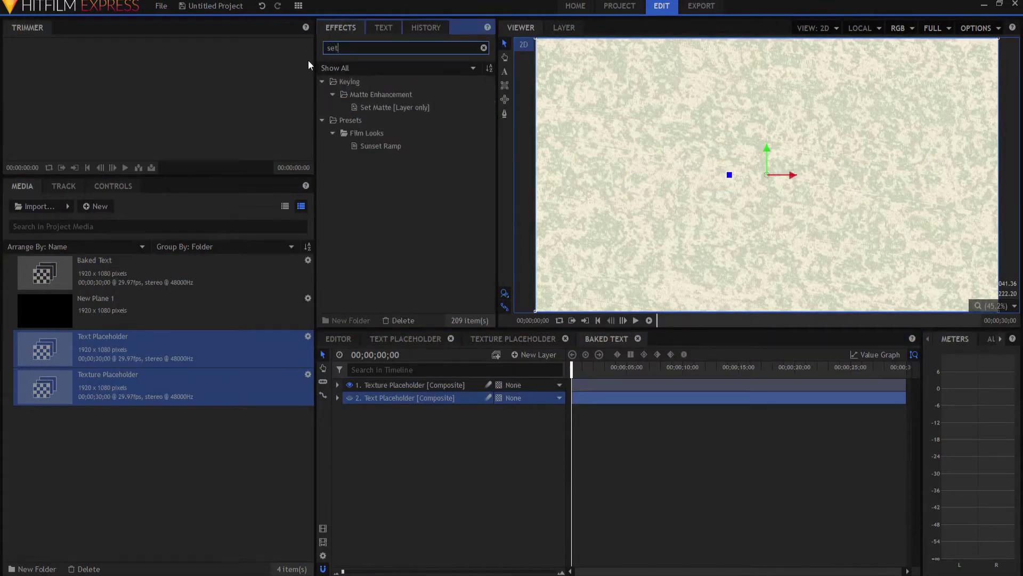
drag(378, 108, 401, 381)
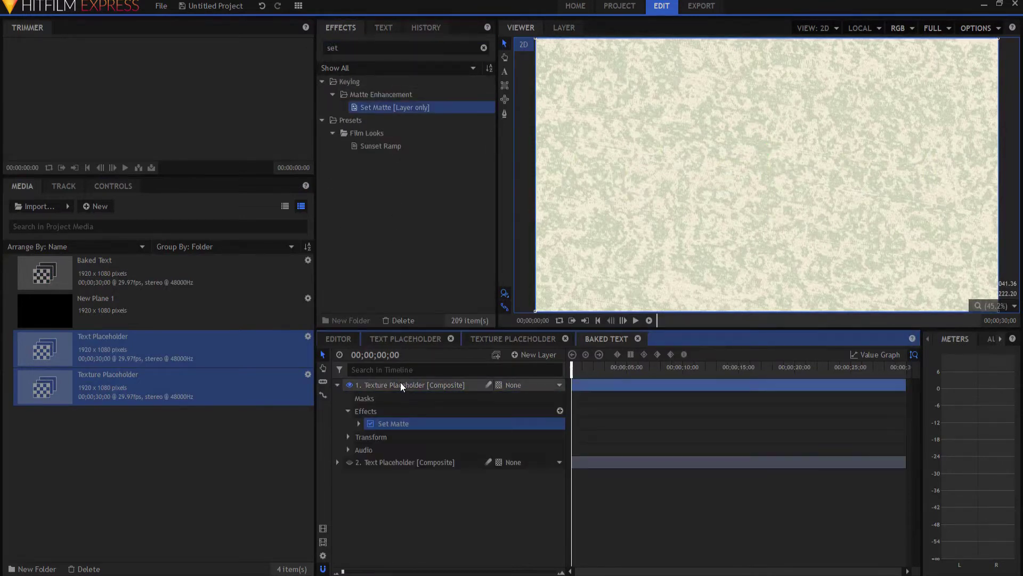
click(359, 423)
click(498, 438)
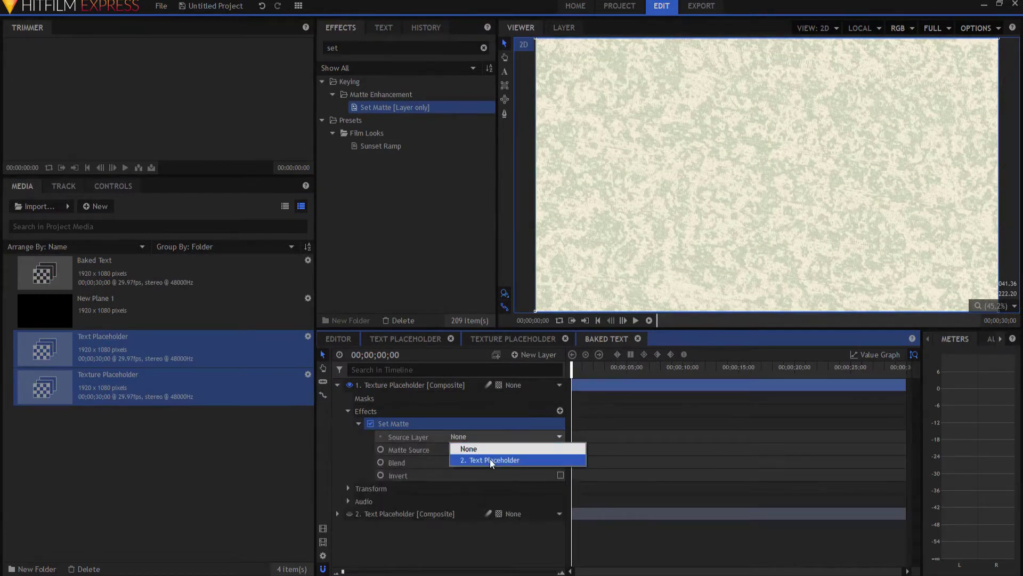
click(491, 462)
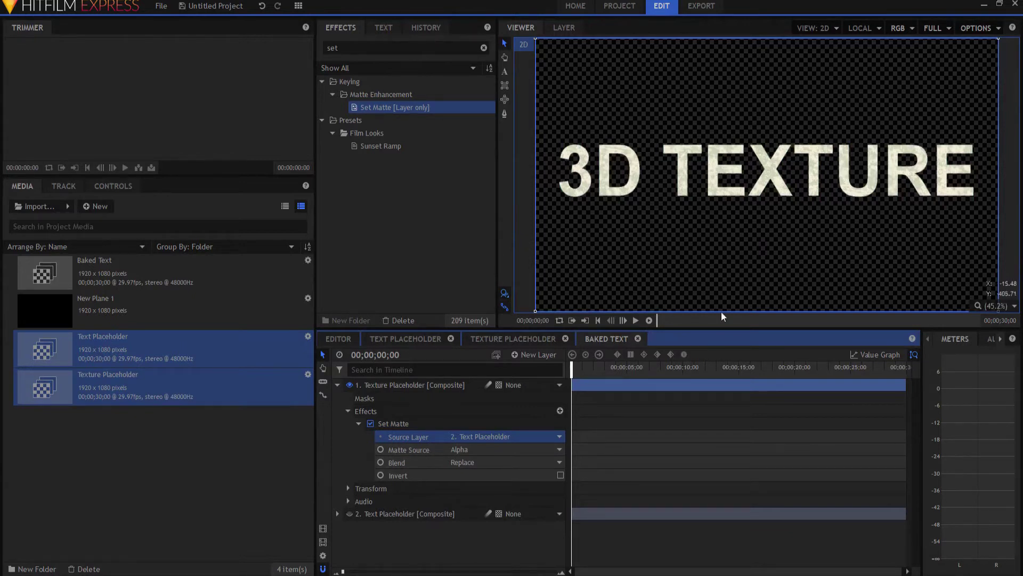
click(337, 385)
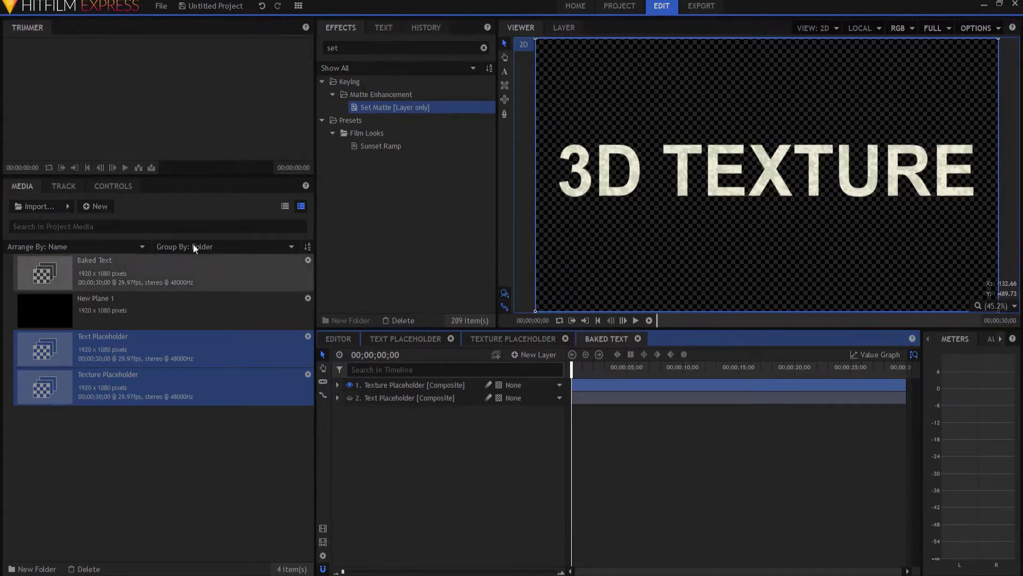
click(97, 206)
Step: Create a 'Final' composite shot and place Baked Text in its timeline
click(120, 224)
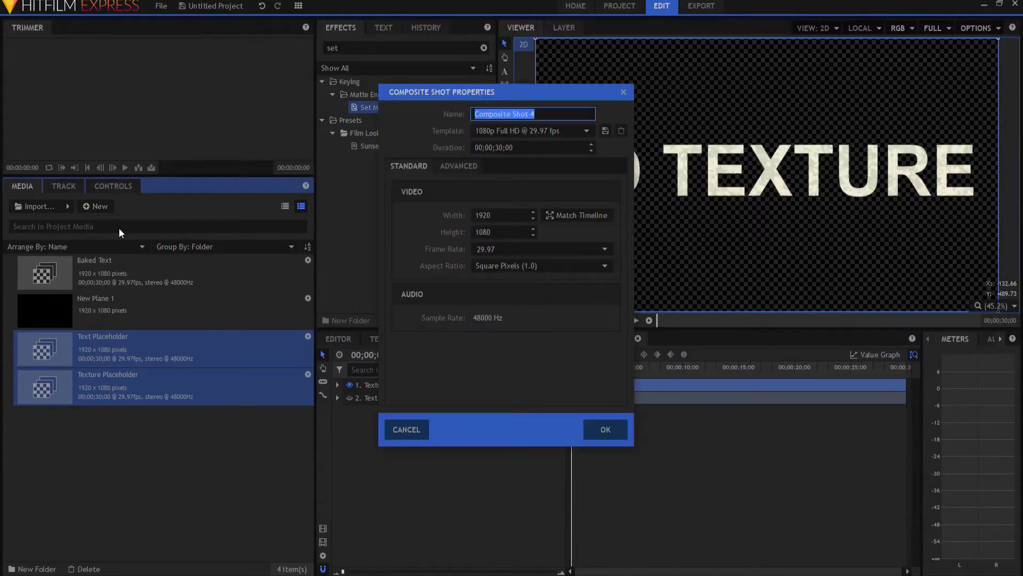
text(Final)
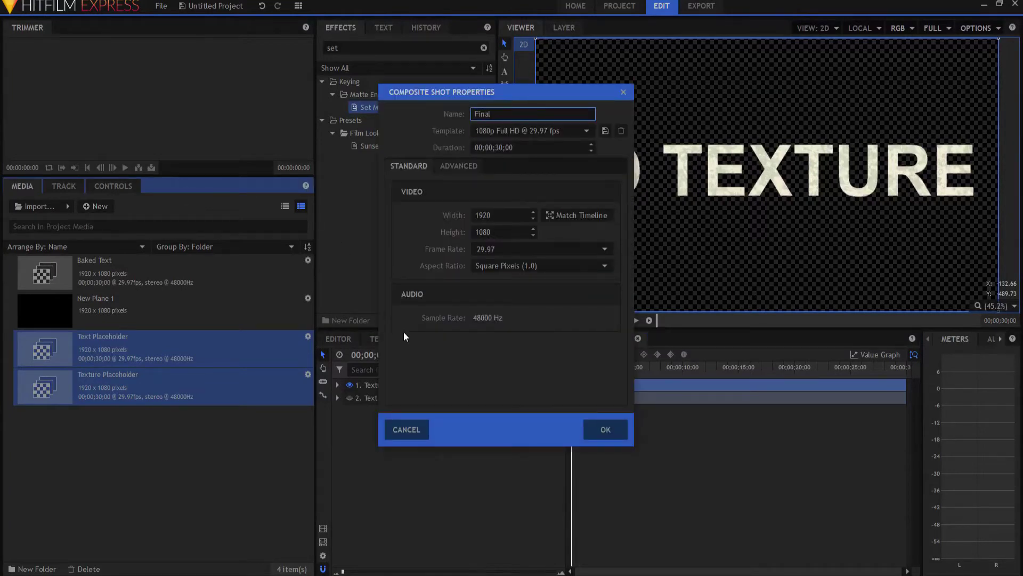
click(600, 427)
click(98, 273)
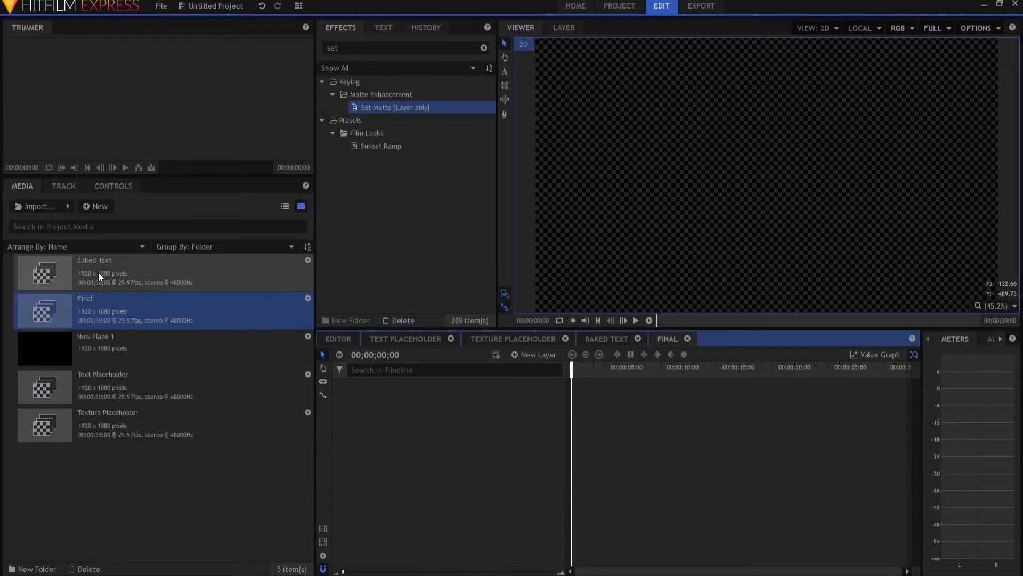
drag(500, 461, 500, 463)
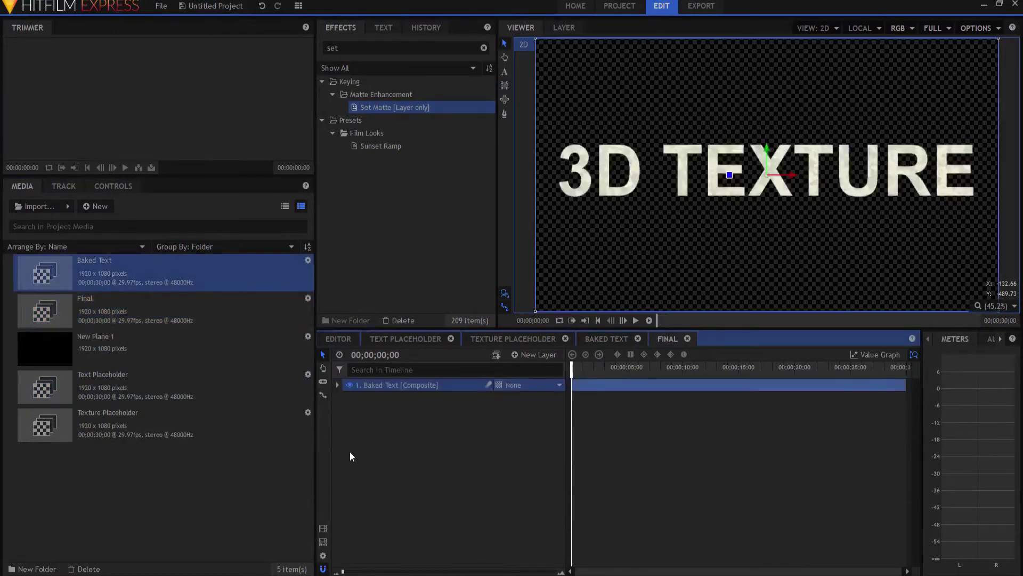
Step: Duplicate the Baked Text layer and rename the copy '3d Extrusion'
right_click(374, 385)
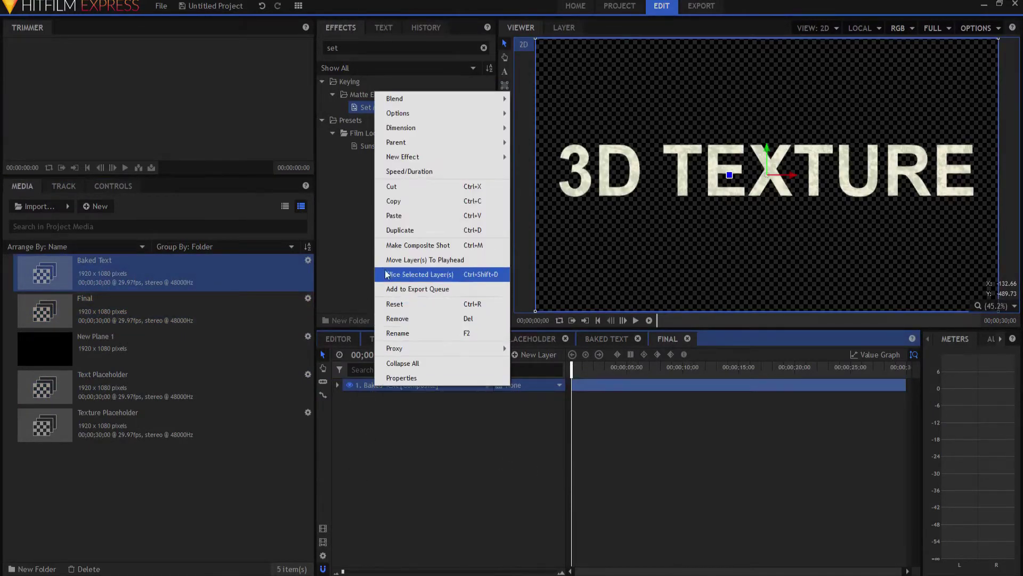
click(400, 232)
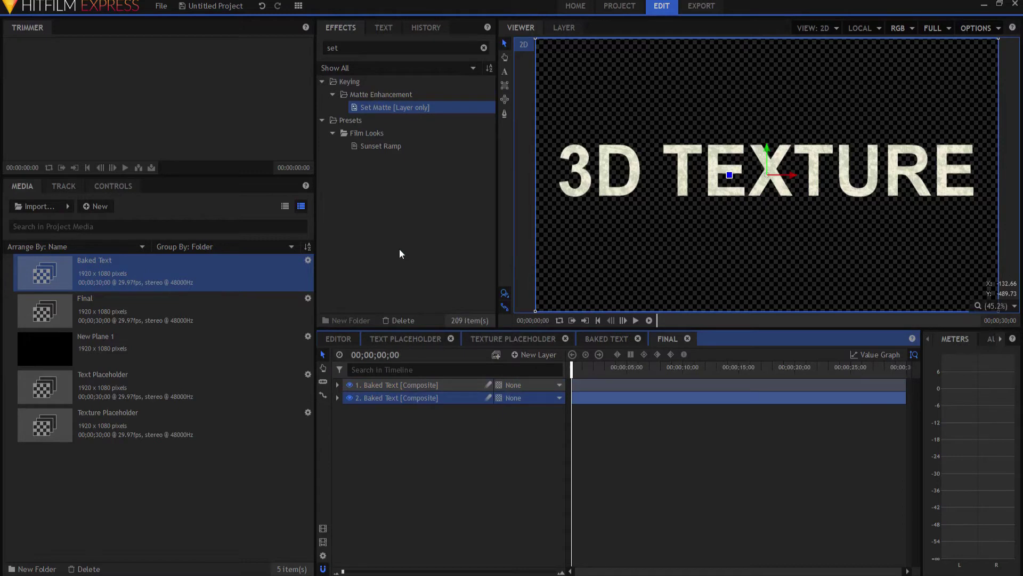
double_click(380, 399)
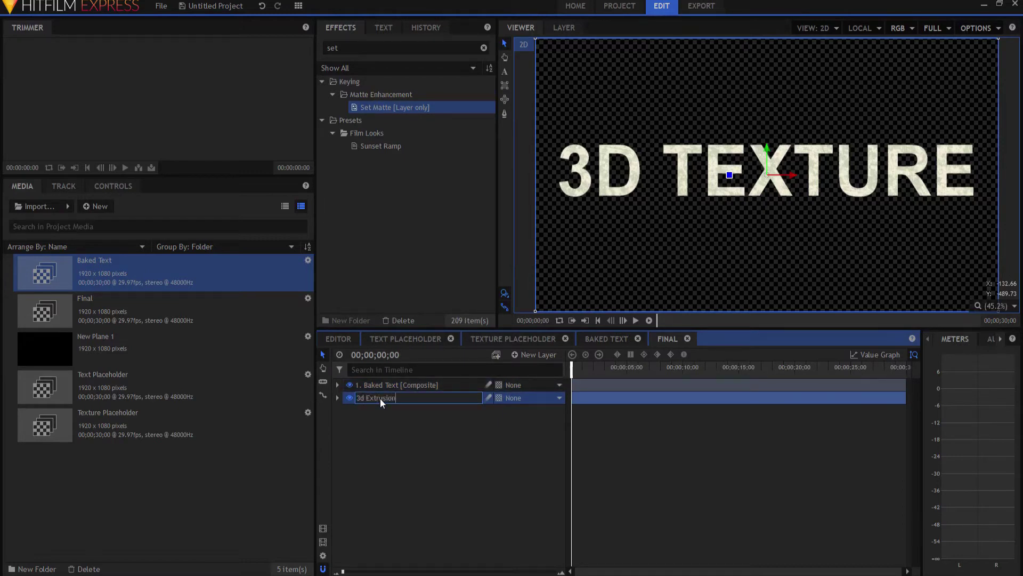
text(3d Extrusion)
key(Return)
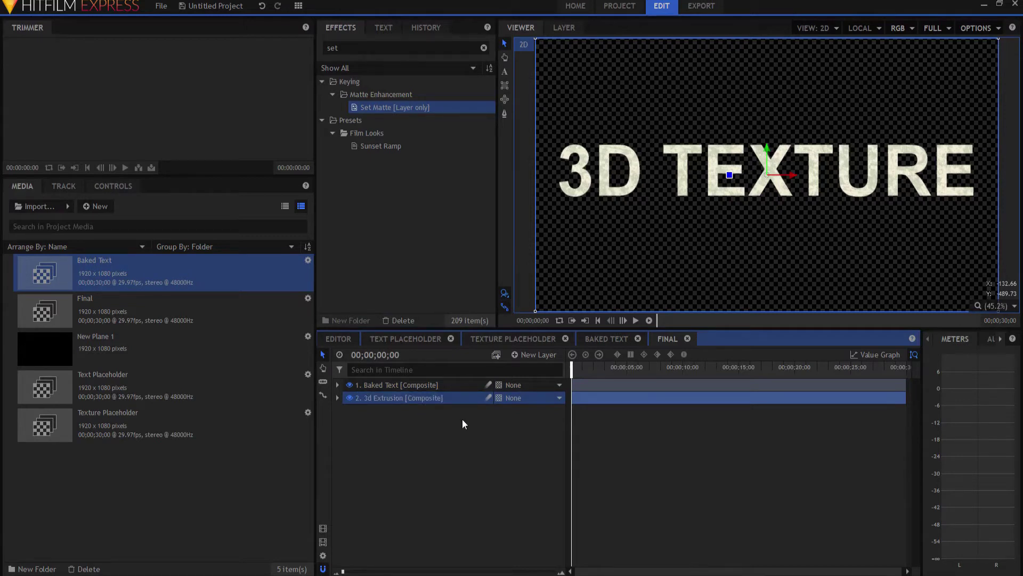
Step: Make Baked Text and 3d Extrusion 3D planes, accepting the added camera
ctrl+click(452, 385)
click(498, 386)
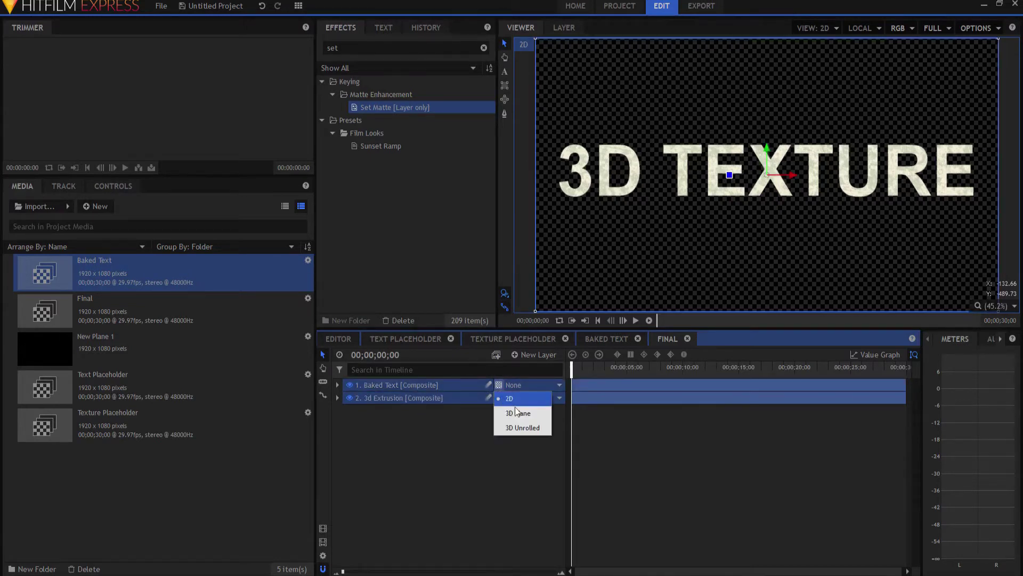
click(517, 416)
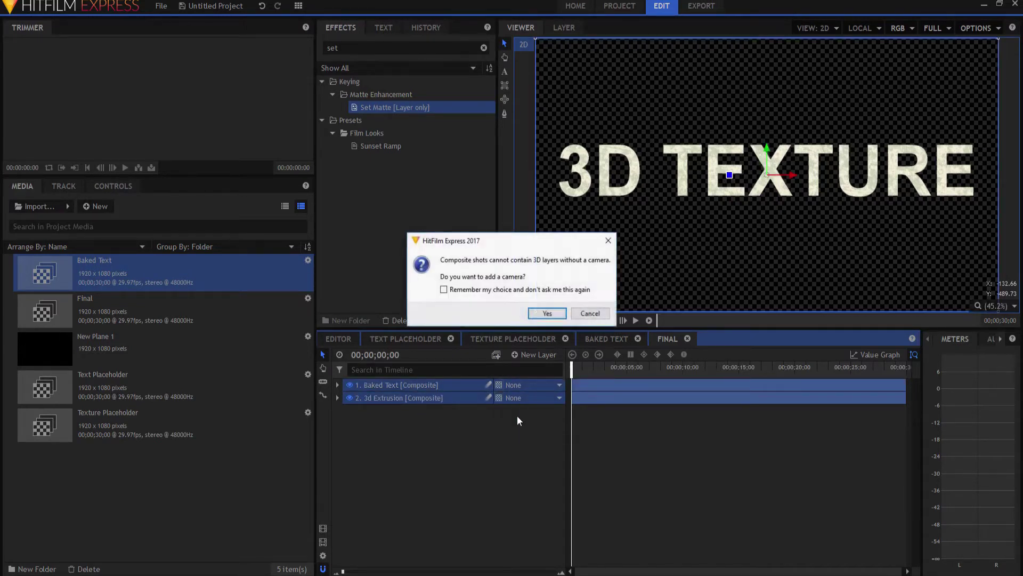
click(546, 315)
click(494, 430)
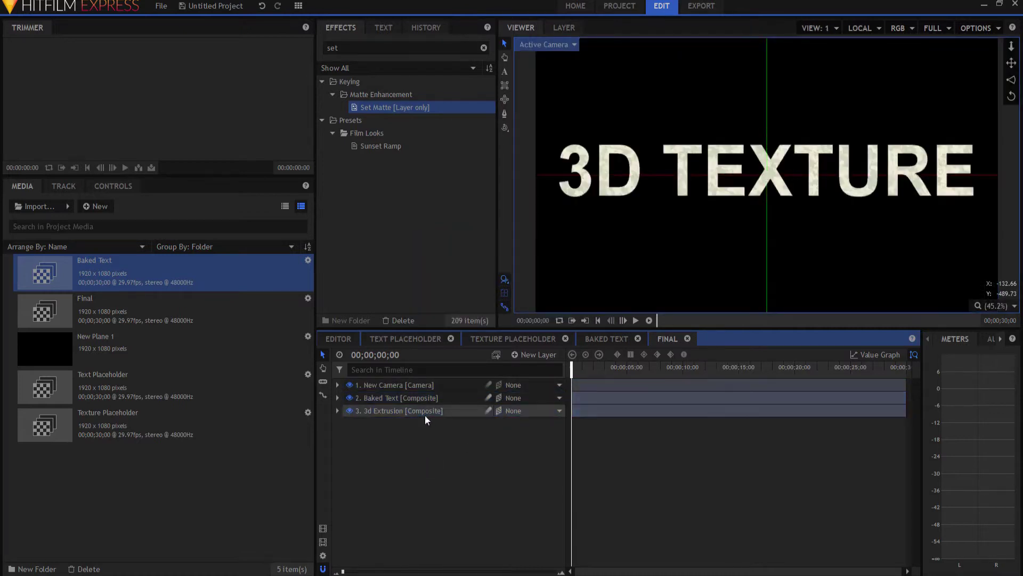
Step: Add a 3D point layer named 'Text Control Point'
click(532, 355)
click(529, 443)
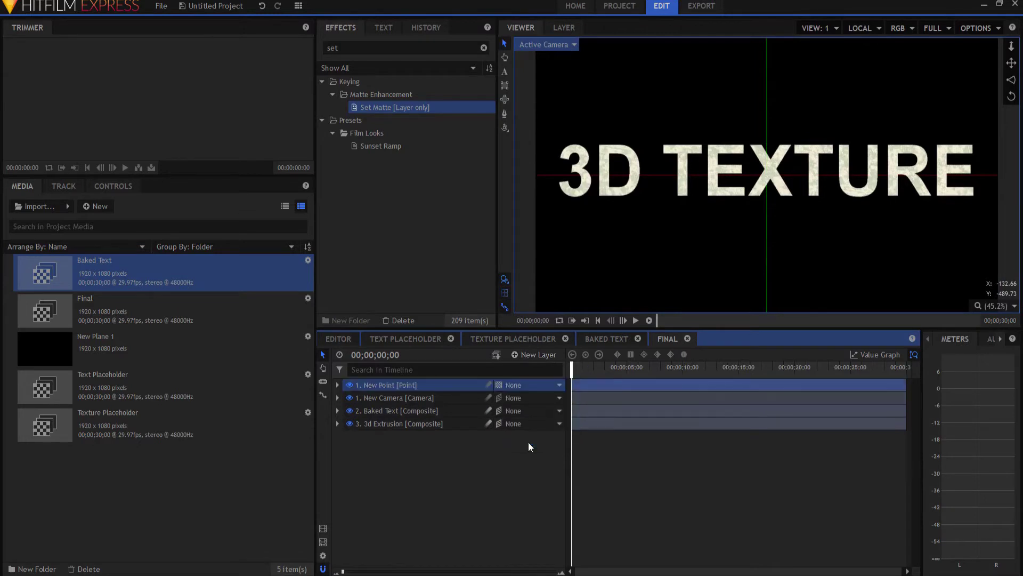
click(499, 386)
click(510, 414)
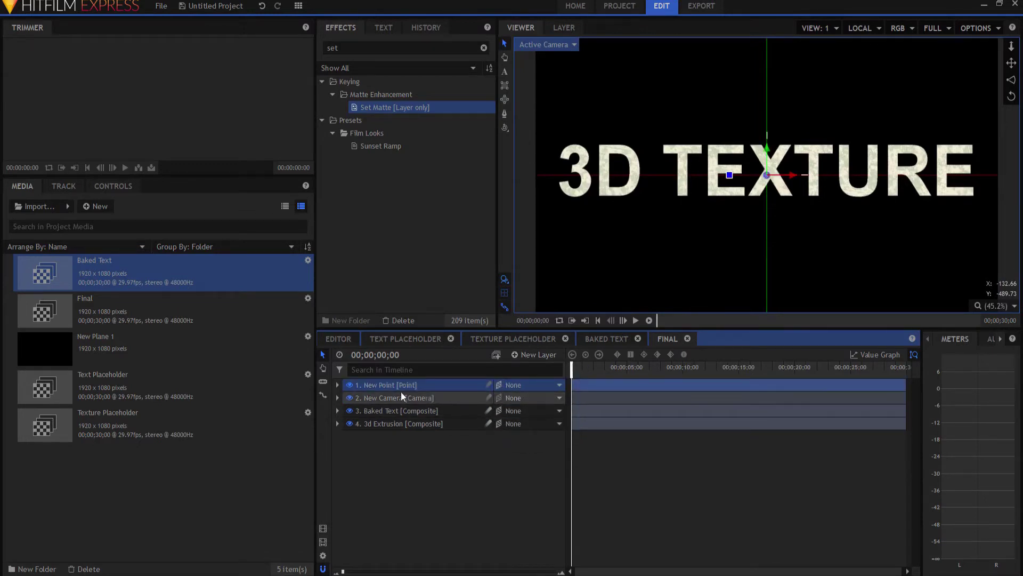
double_click(392, 385)
text(Te)
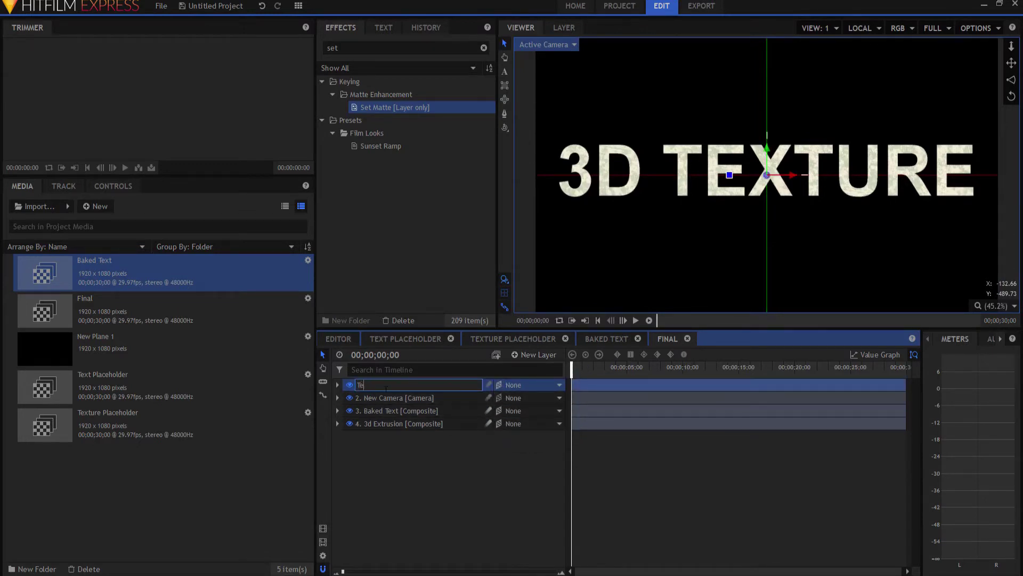
text(xt Control Point)
key(Return)
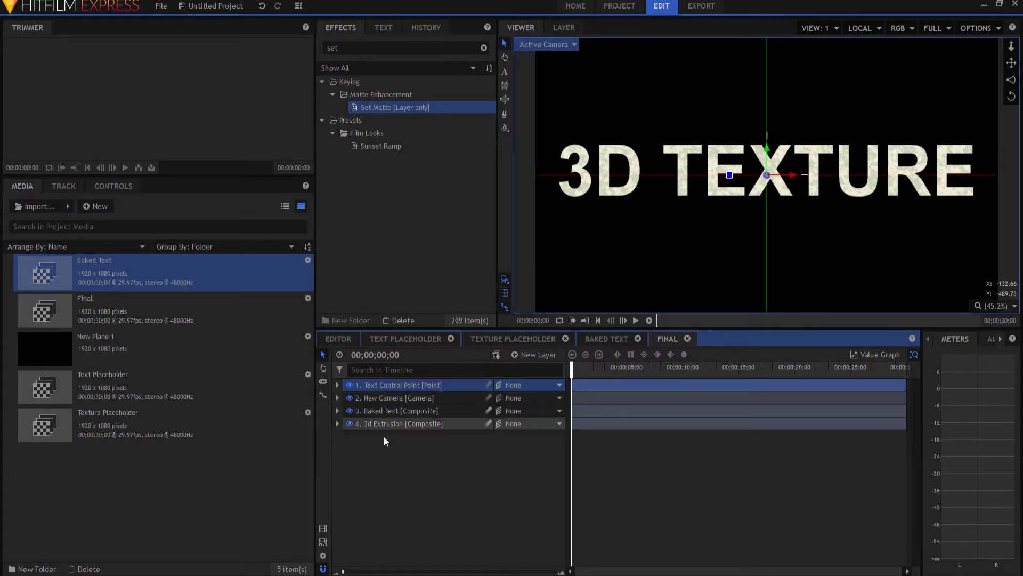
Step: Parent Baked Text and 3d Extrusion to Text Control Point
drag(414, 460, 504, 413)
click(522, 411)
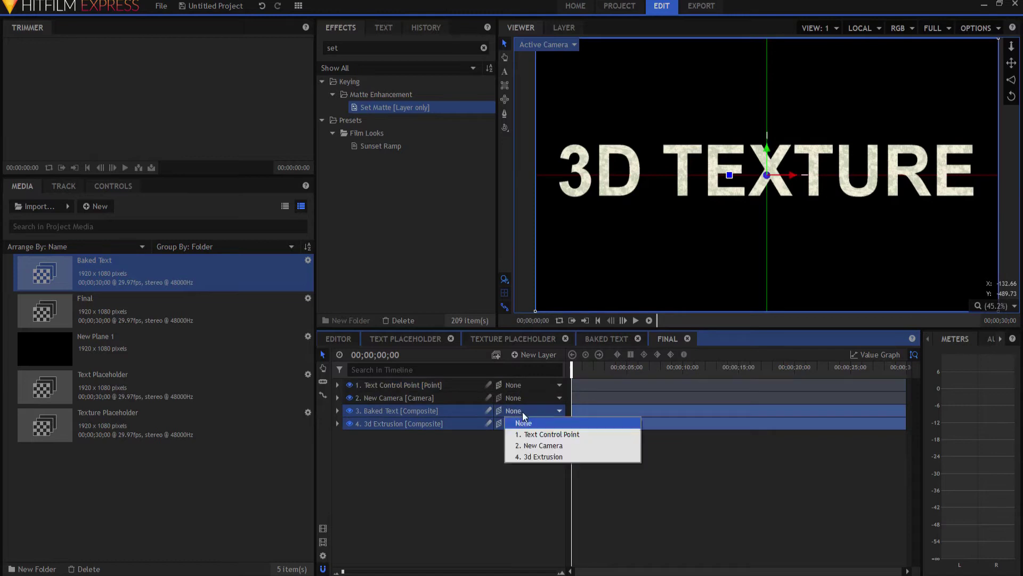
click(544, 434)
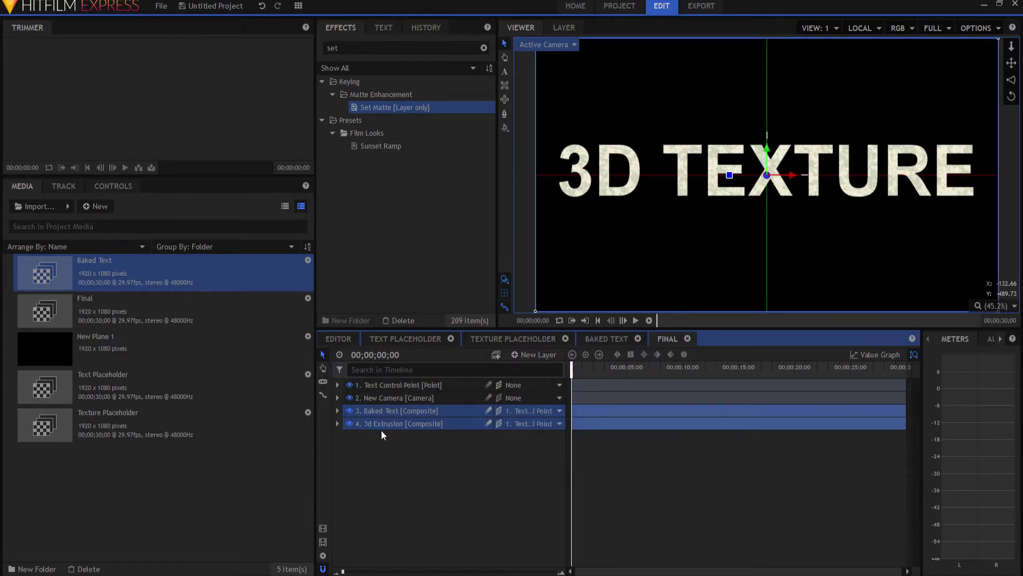
click(382, 440)
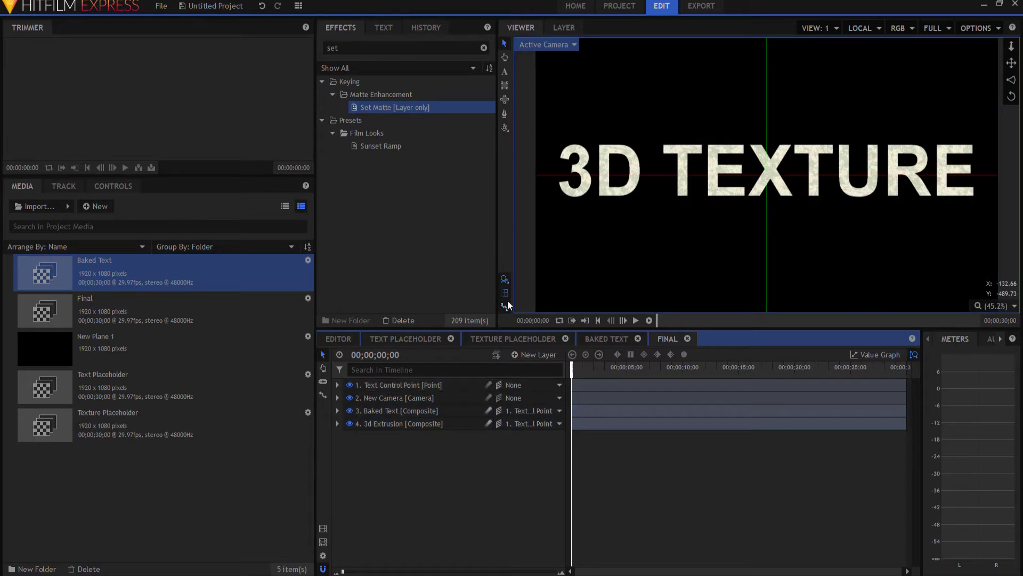
Step: Adjust the Text Control Point's Y rotation slightly
click(386, 384)
click(337, 385)
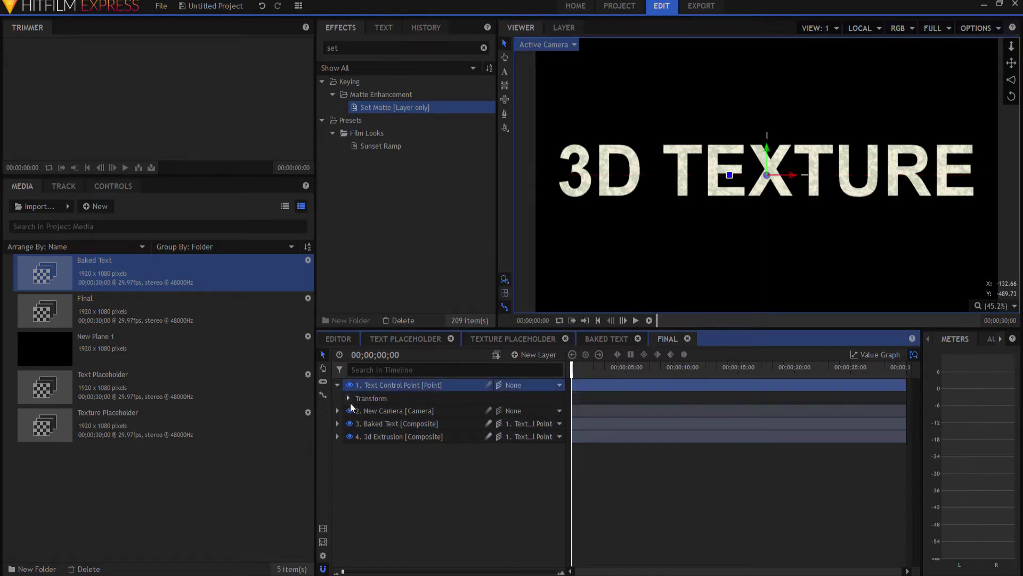
click(348, 399)
mouse_move(554, 475)
mouse_down()
mouse_move(567, 474)
mouse_move(506, 475)
mouse_move(554, 476)
mouse_up()
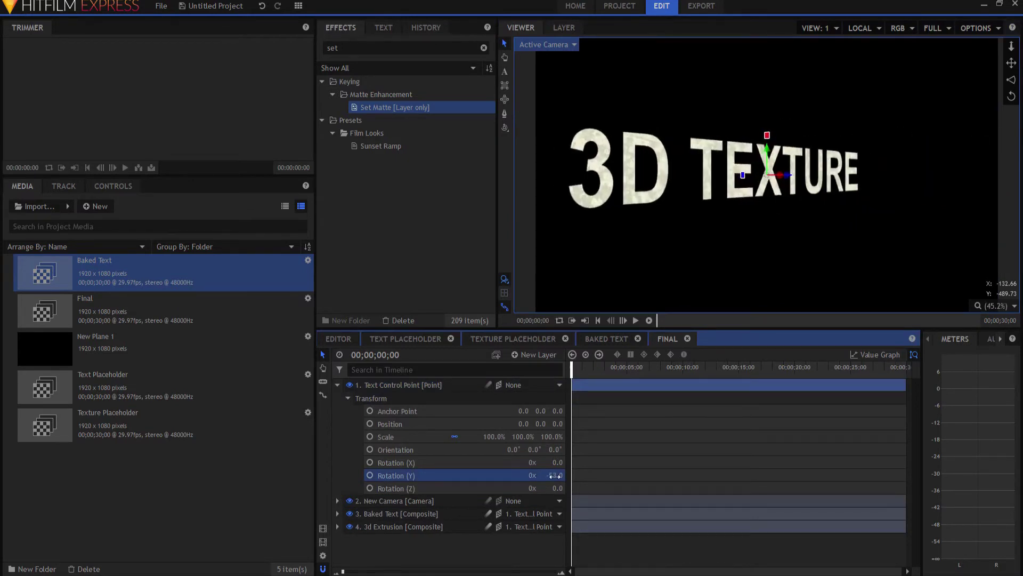
click(337, 385)
Step: Apply Zoom Blur to the 3d Extrusion layer with strength -22.0
click(400, 449)
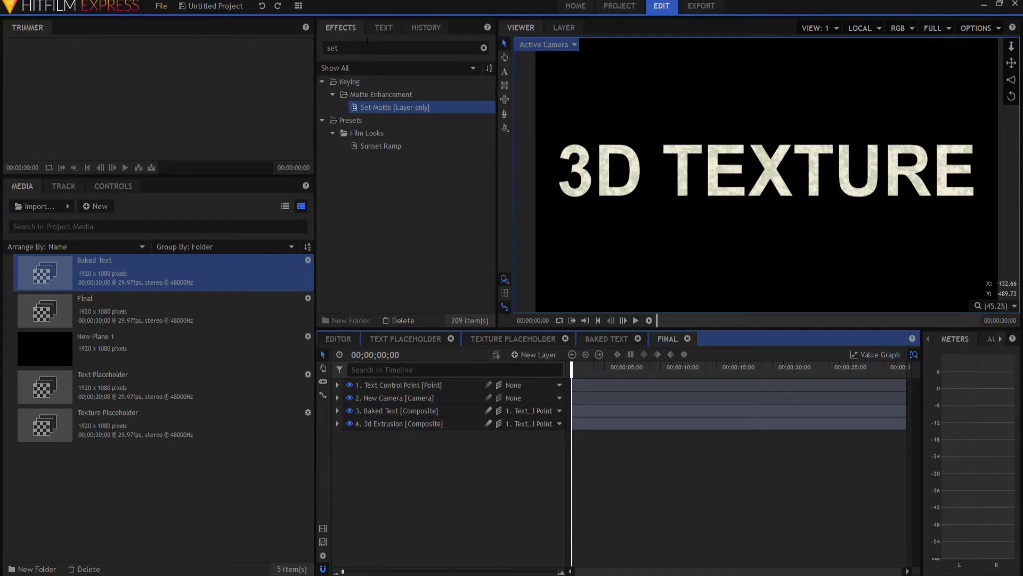
double_click(367, 47)
text(zoom)
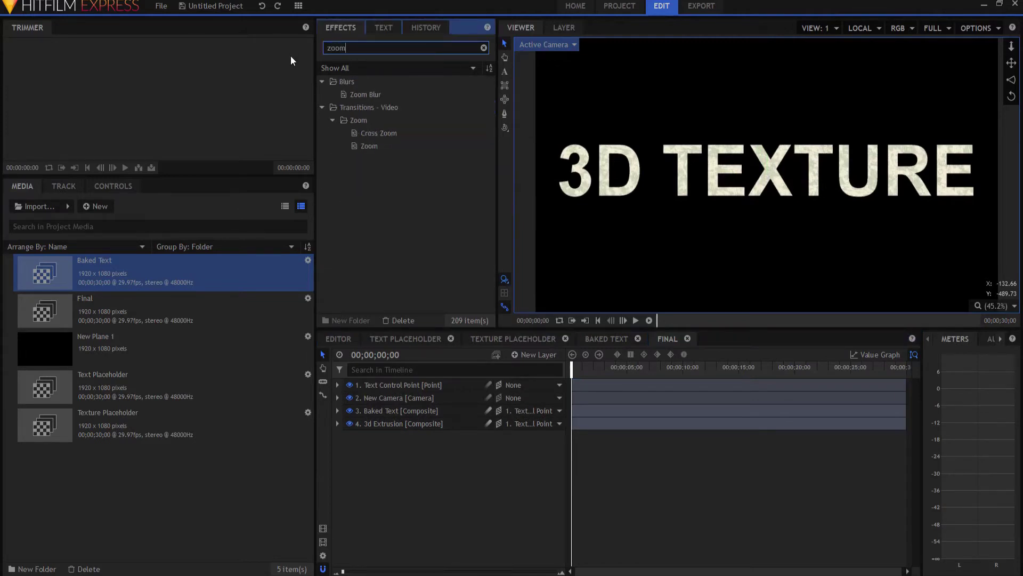
drag(368, 94, 388, 423)
click(359, 462)
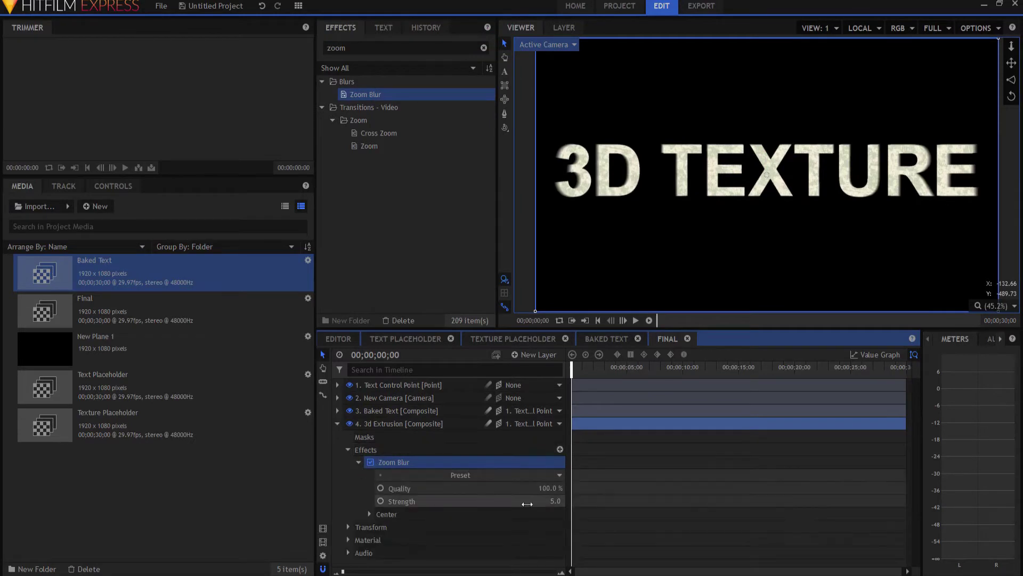
drag(553, 500, 541, 504)
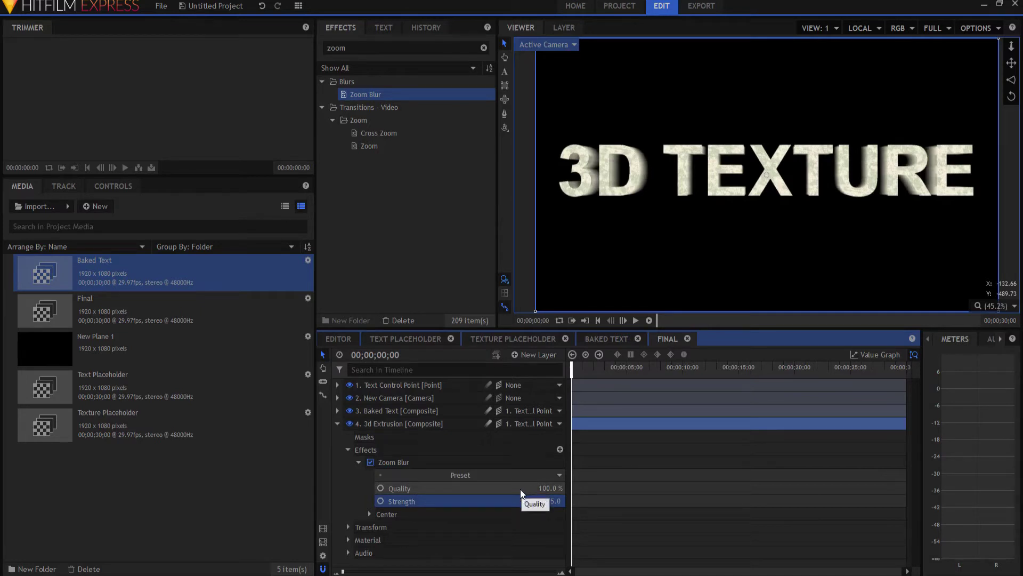
click(359, 461)
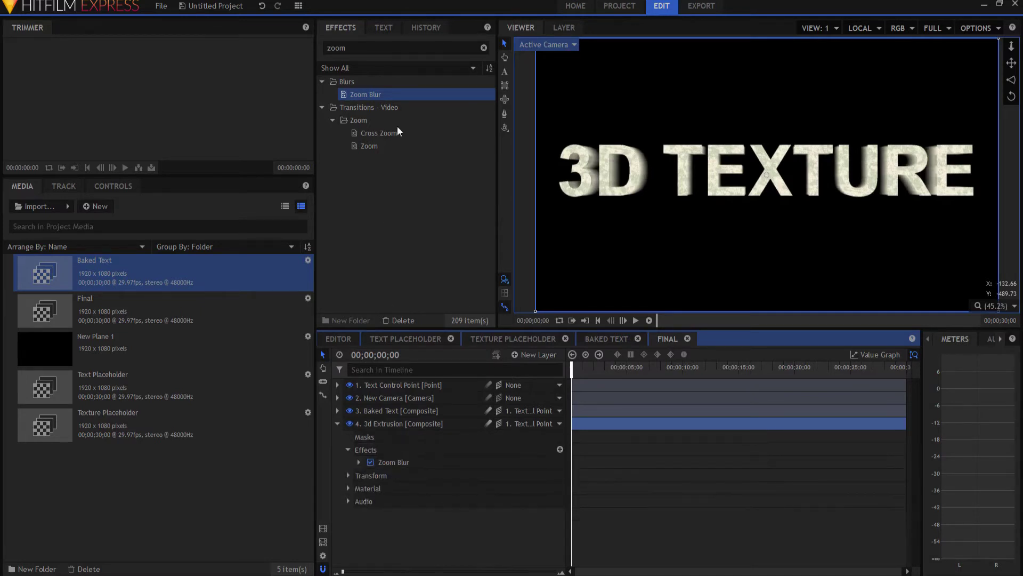
Step: Add Crush Blacks & Whites Alpha to 3d Extrusion with Opaque set to 0.01
click(381, 46)
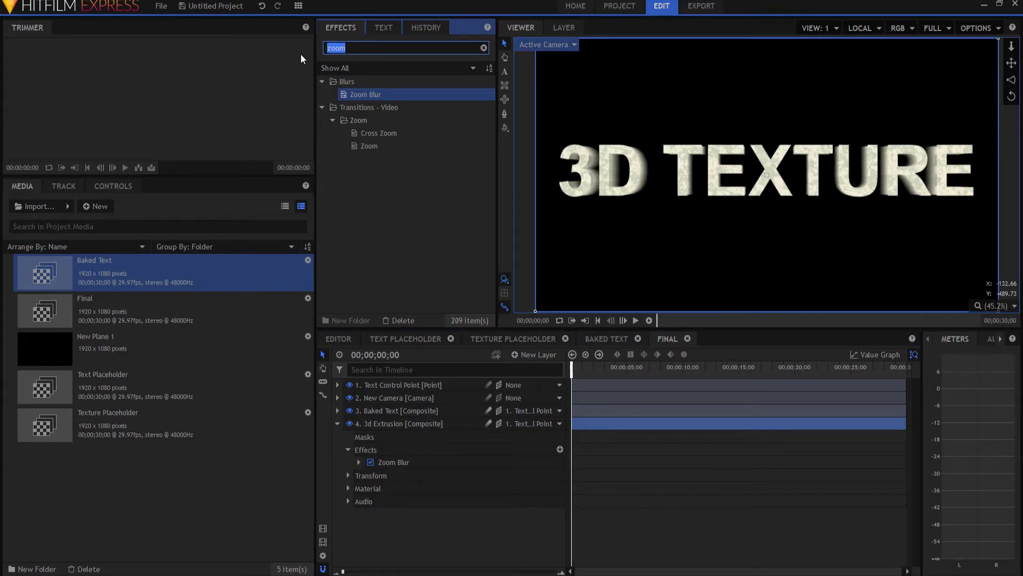
text(crush)
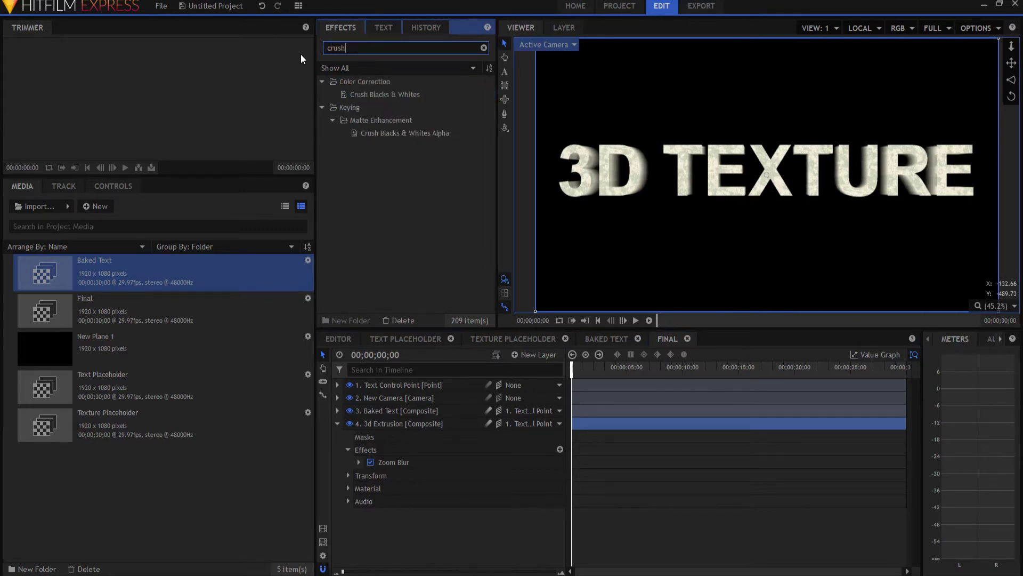
drag(407, 132, 395, 468)
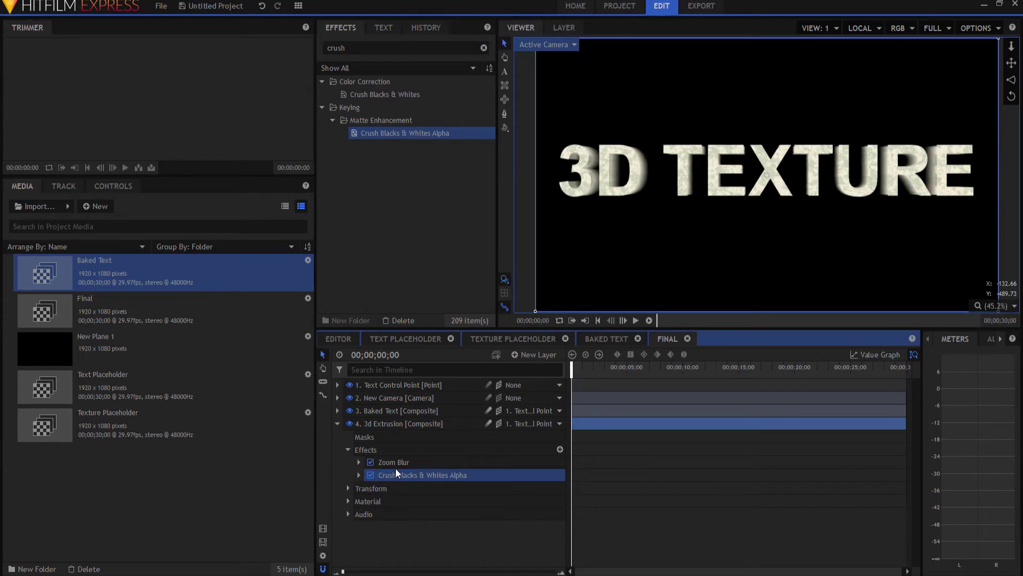
click(359, 474)
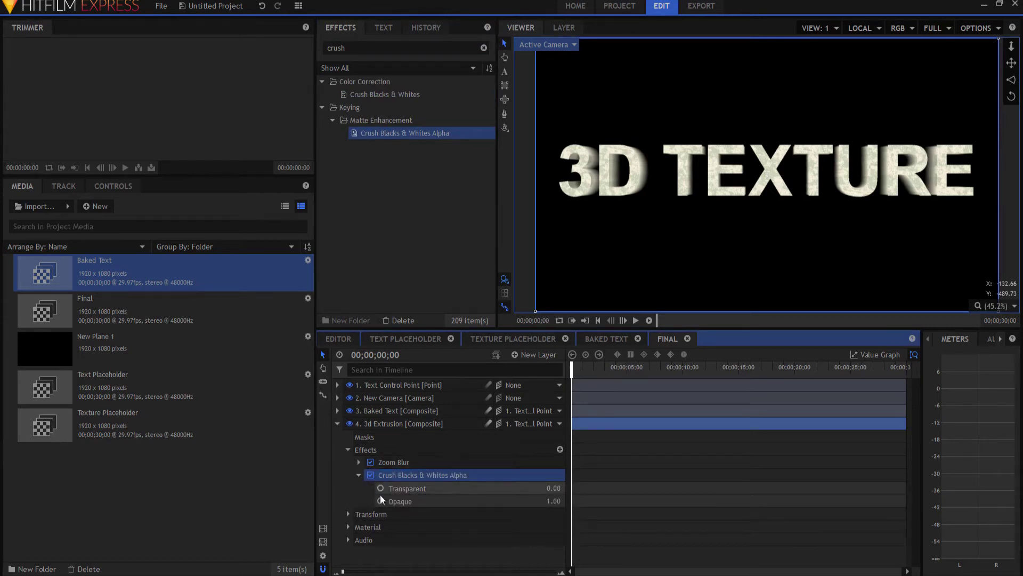
click(554, 500)
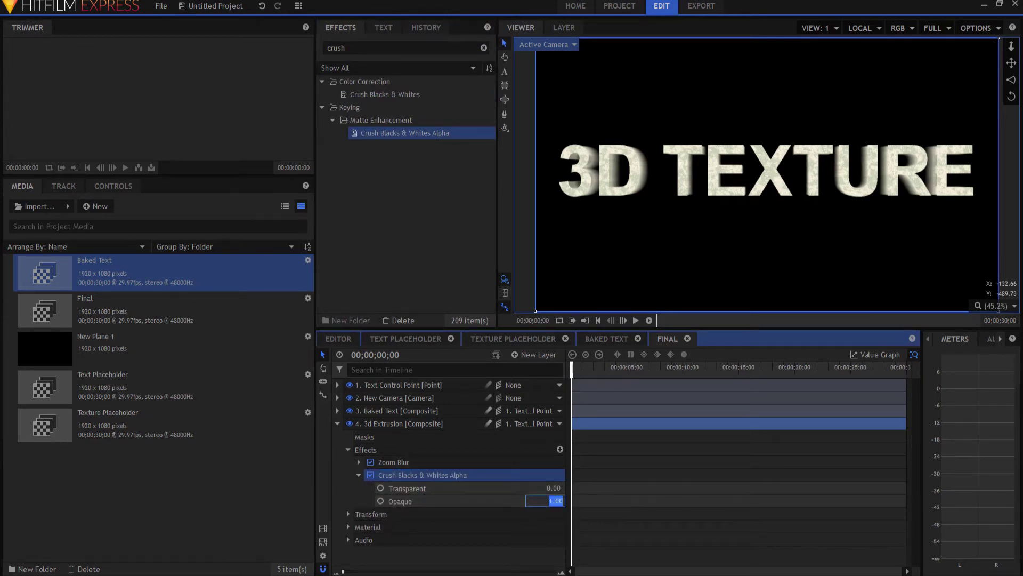
text(0.01)
key(Return)
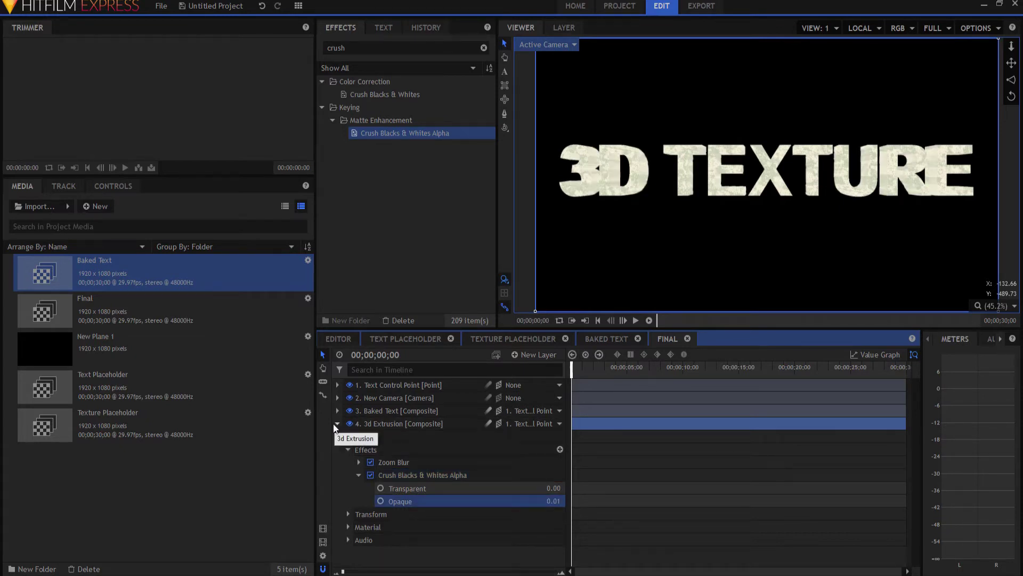
click(359, 474)
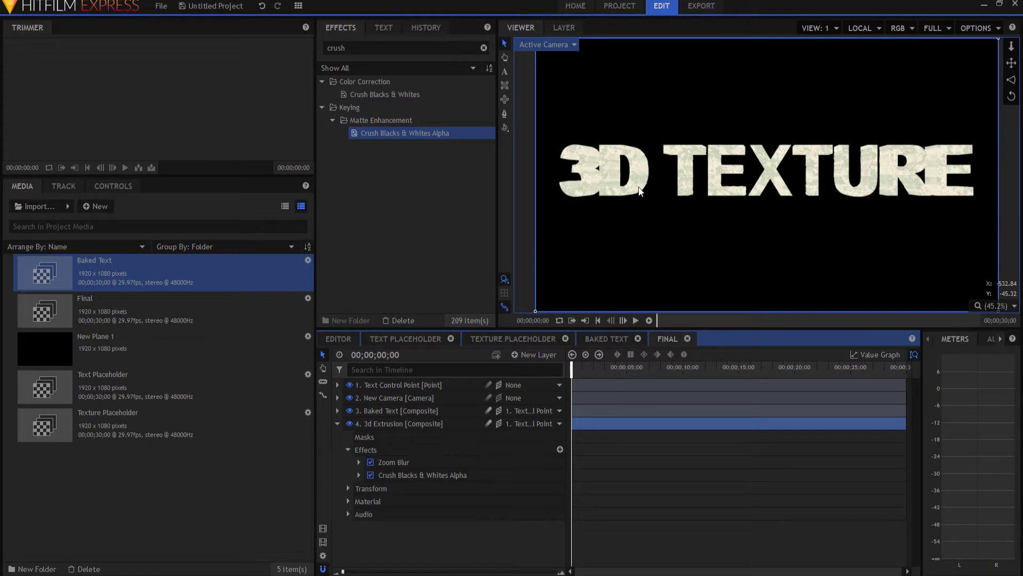
click(337, 424)
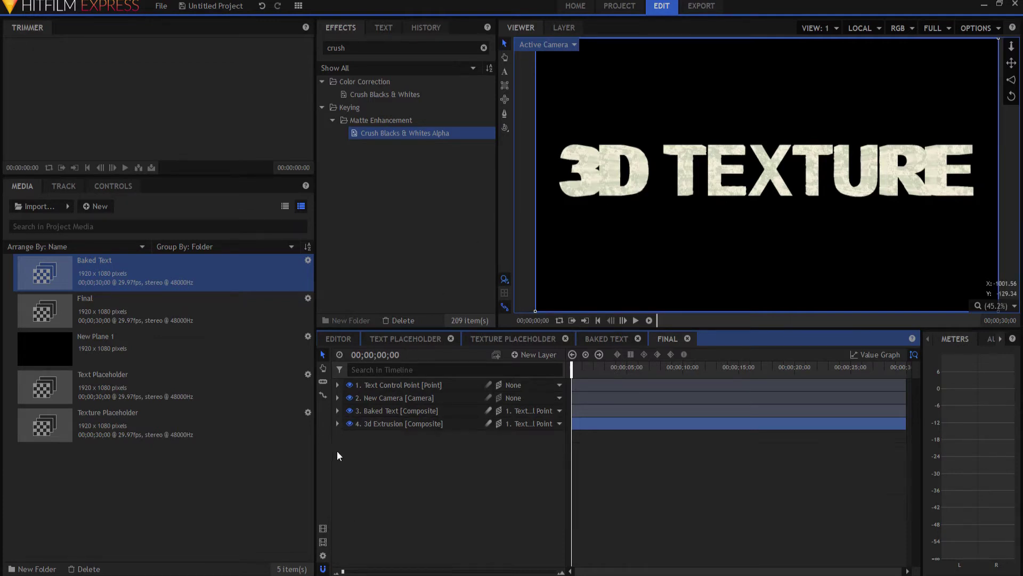
click(375, 503)
Step: Add a New Light layer and move it forward to Z position about 272
click(534, 353)
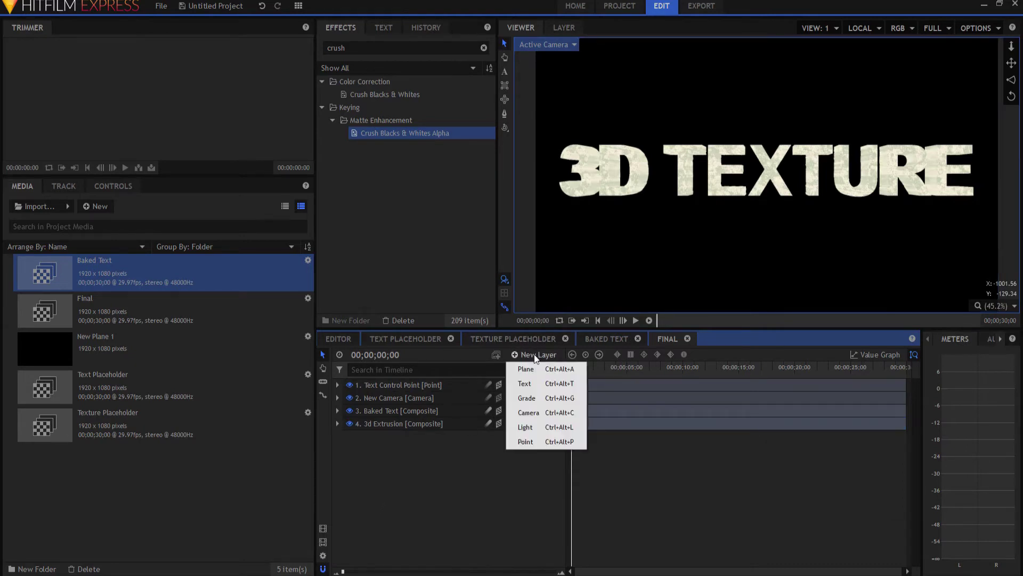
click(526, 424)
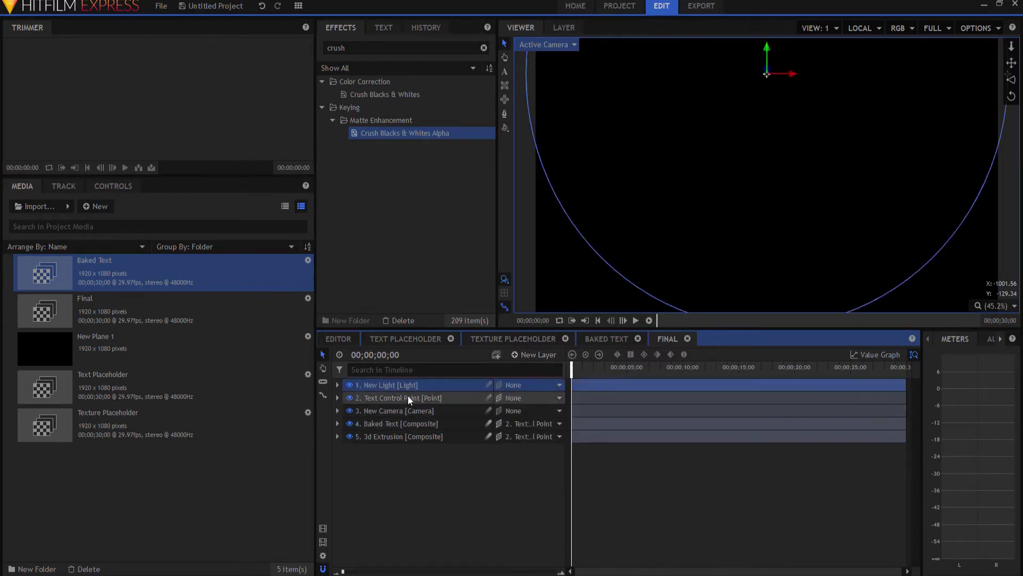
click(337, 384)
click(349, 411)
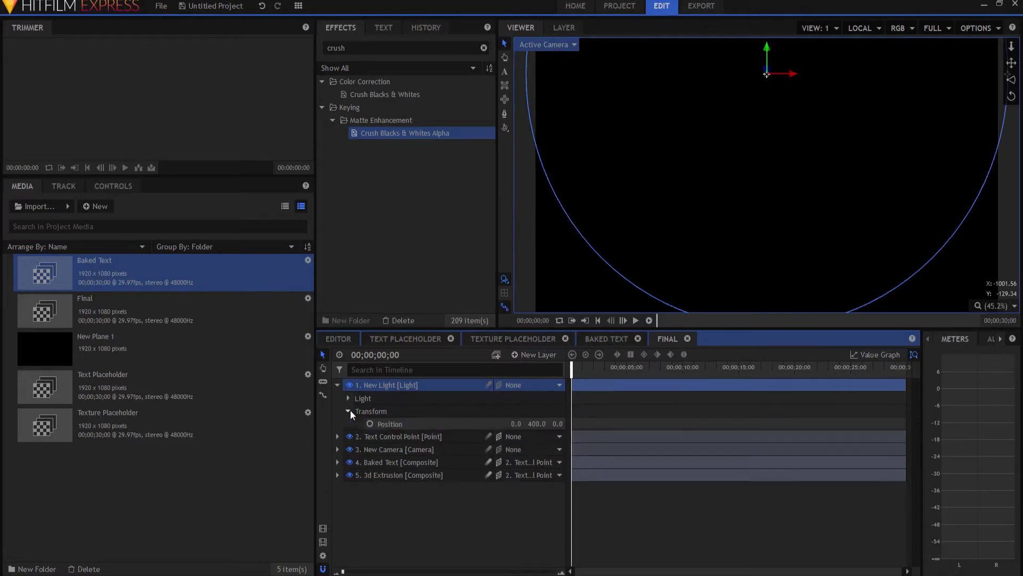
drag(766, 74, 767, 57)
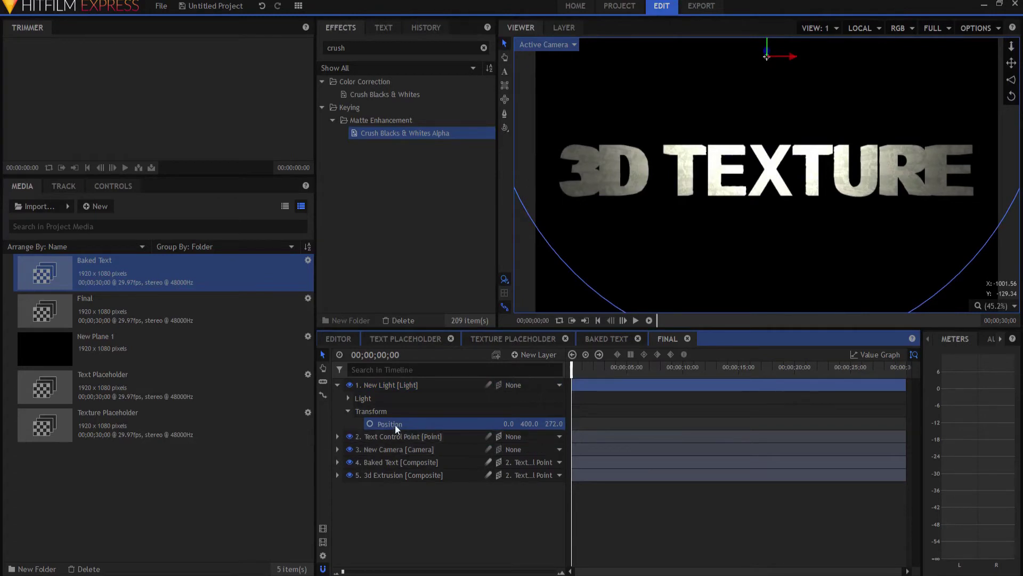
Step: Apply Parallax to Baked Text, turn on Invert Map, and set Depth to about 10
click(337, 385)
key(ctrl+f)
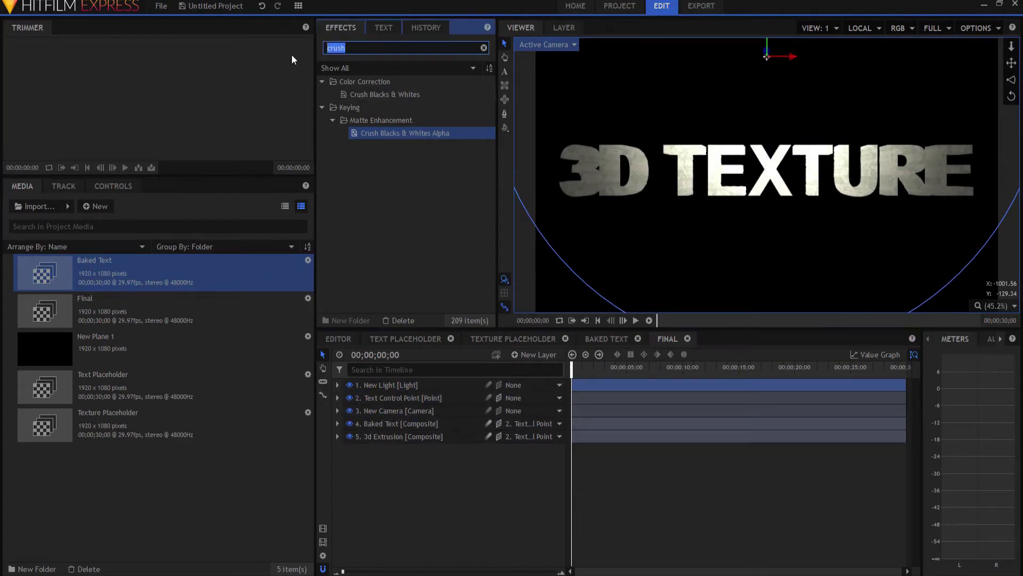
text(para)
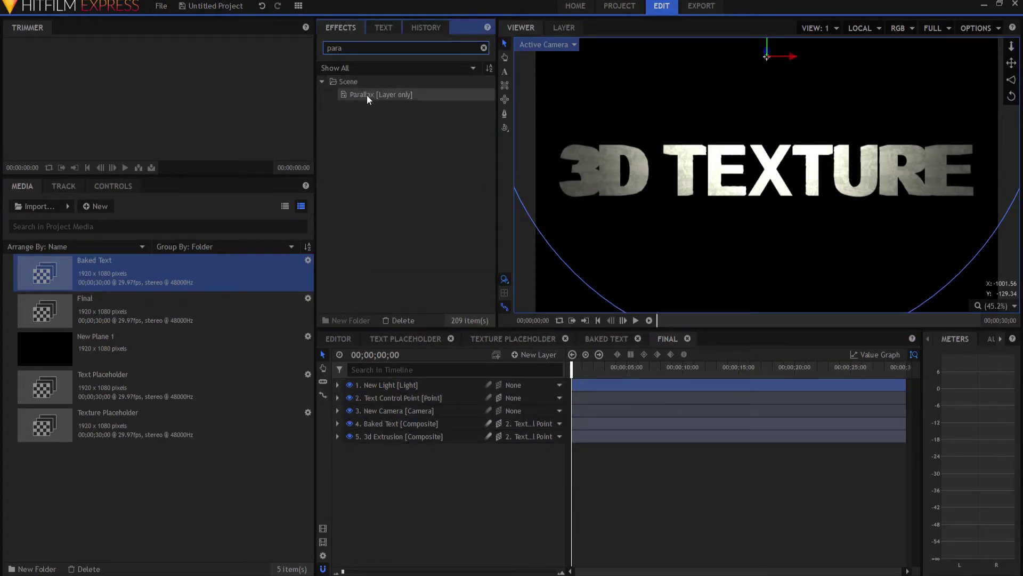
drag(366, 94, 380, 422)
click(358, 462)
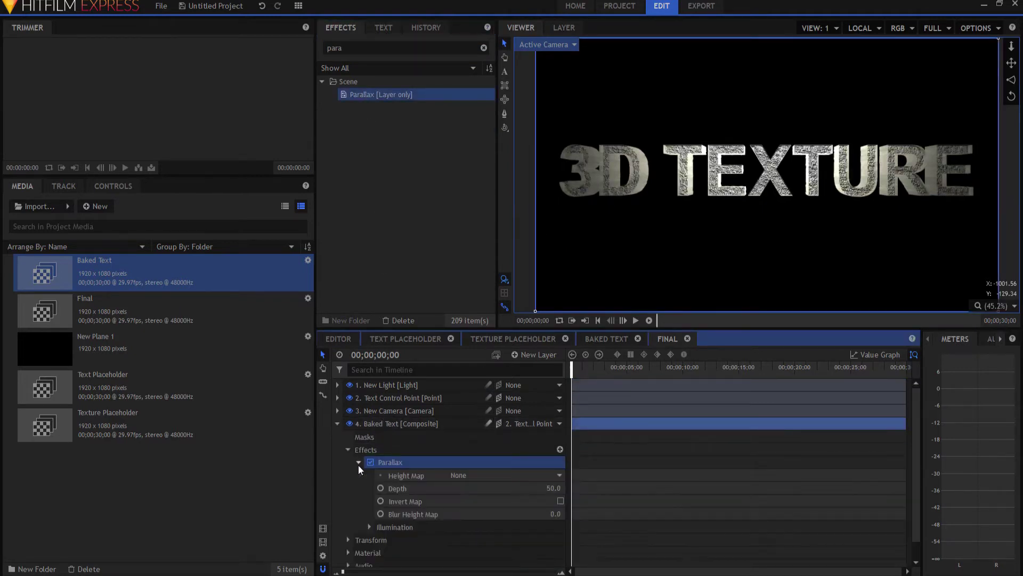
click(560, 501)
double_click(553, 488)
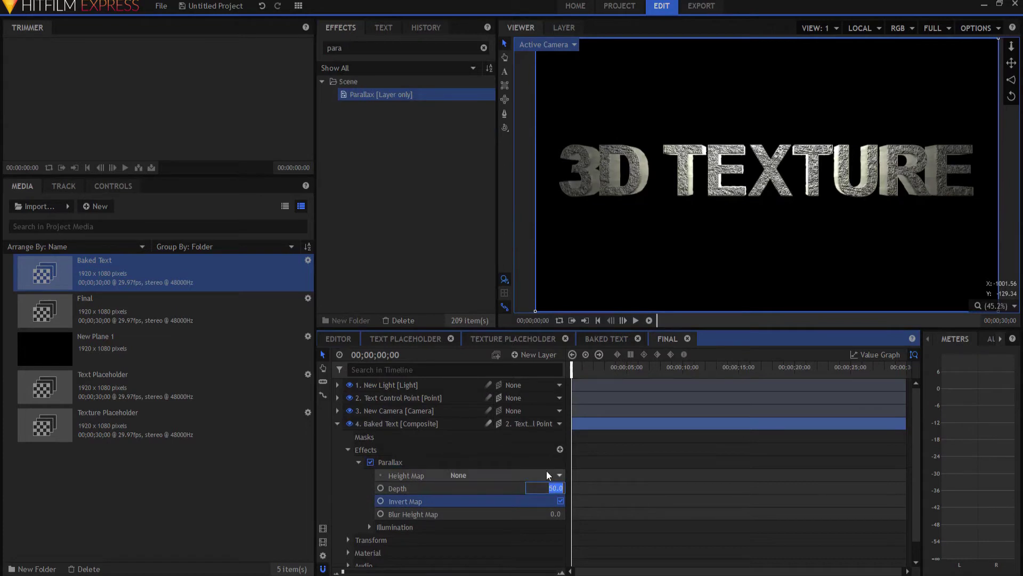
text(10)
key(Return)
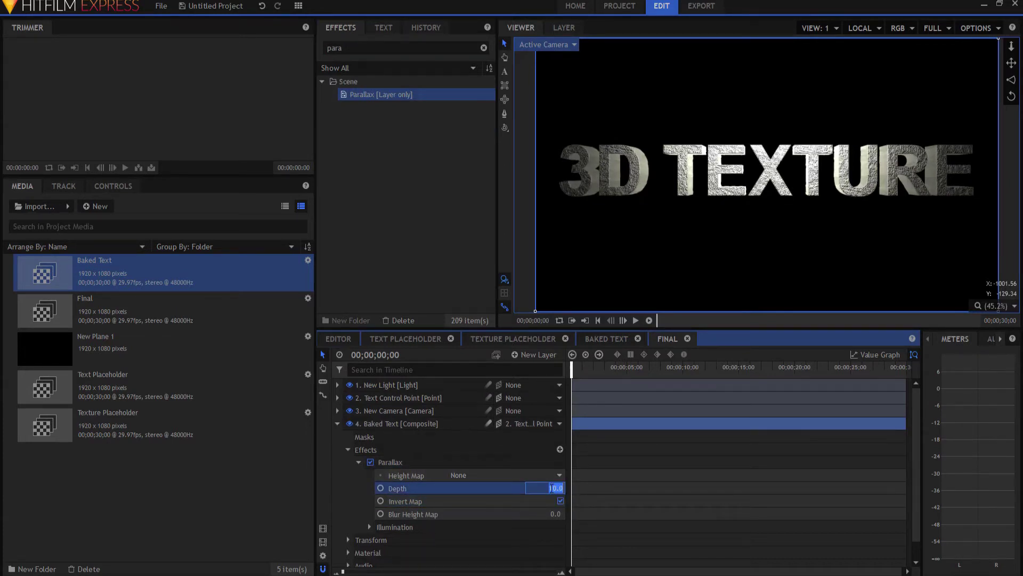
drag(554, 487, 551, 487)
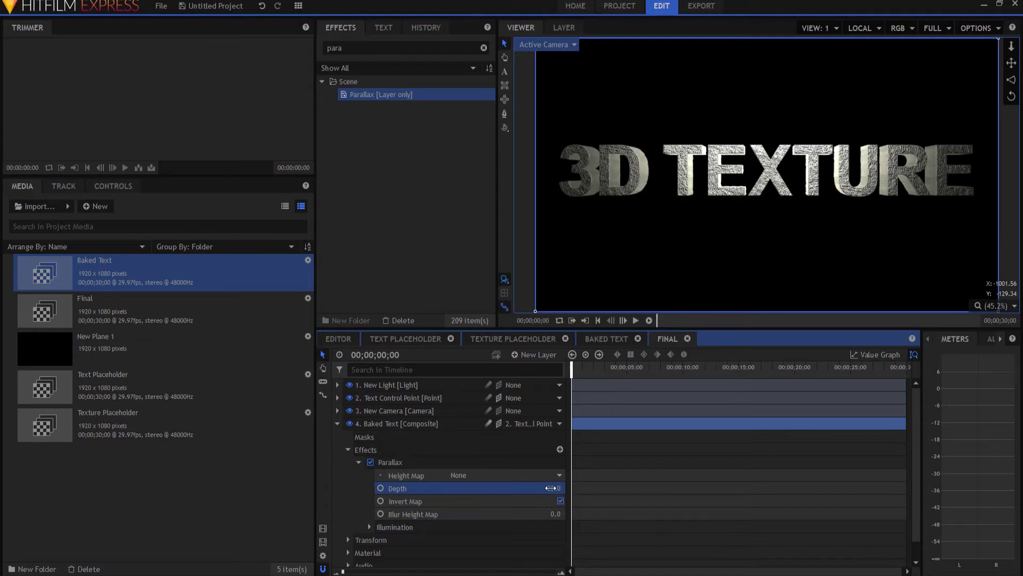
click(337, 423)
click(375, 501)
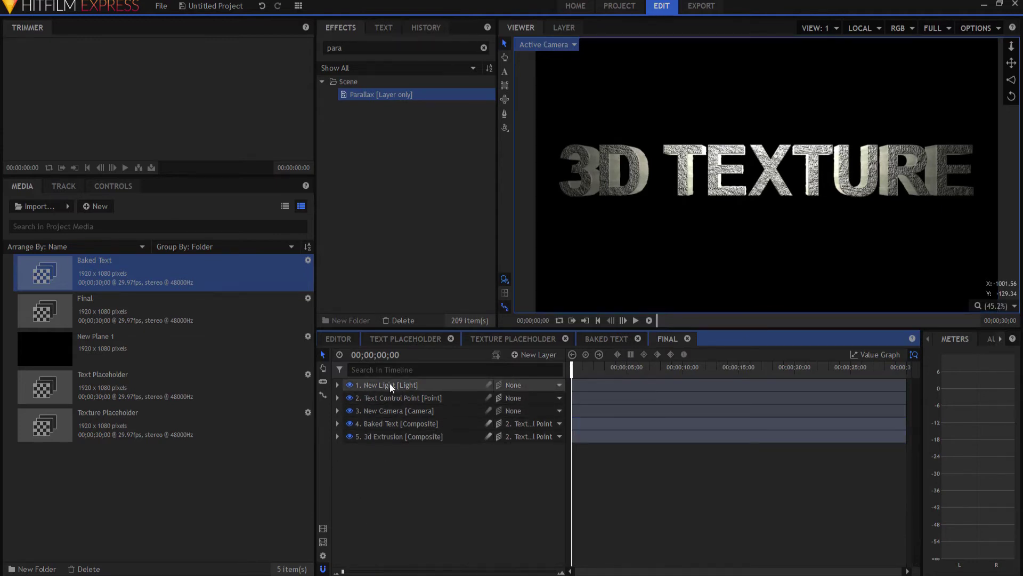
click(389, 398)
click(337, 398)
click(346, 411)
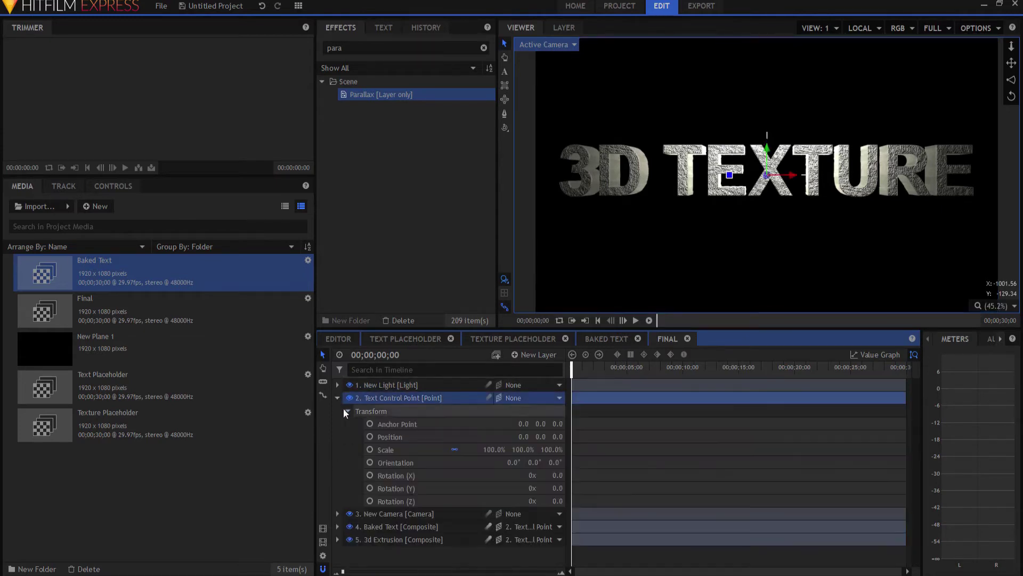
mouse_move(557, 488)
mouse_down()
mouse_move(578, 488)
mouse_move(529, 488)
mouse_move(580, 488)
mouse_move(554, 488)
mouse_up()
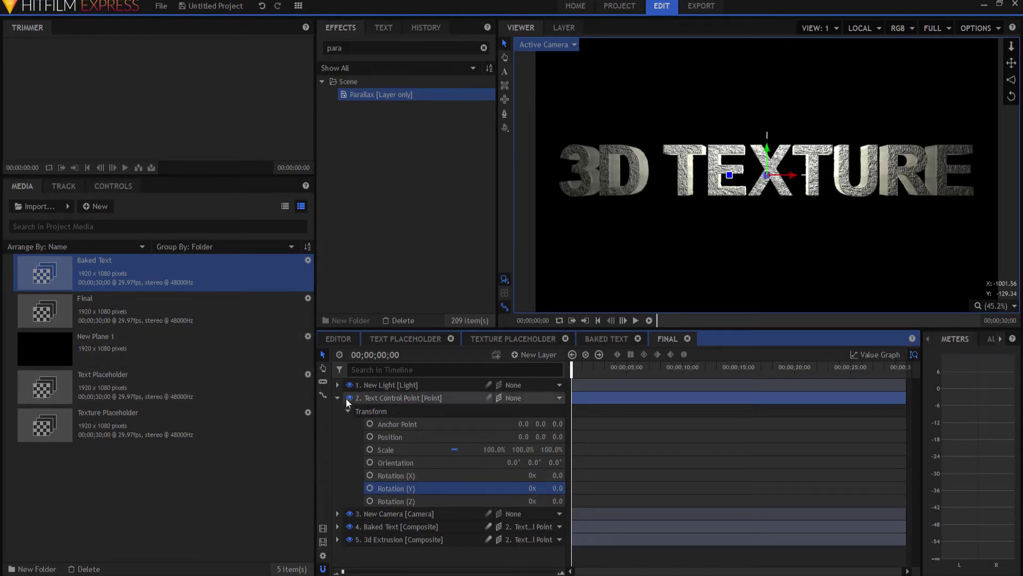
click(337, 398)
click(379, 436)
click(337, 436)
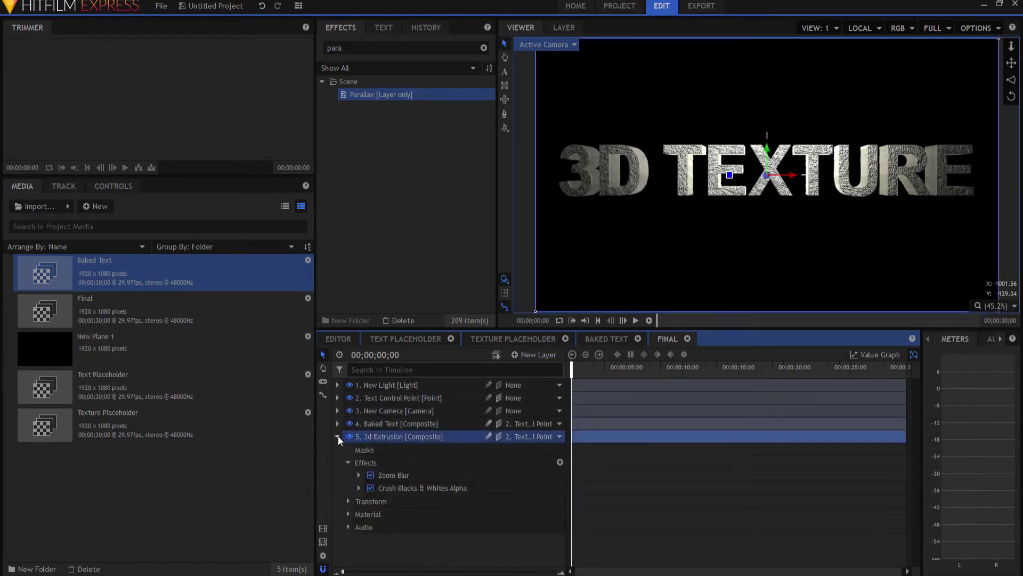
click(358, 475)
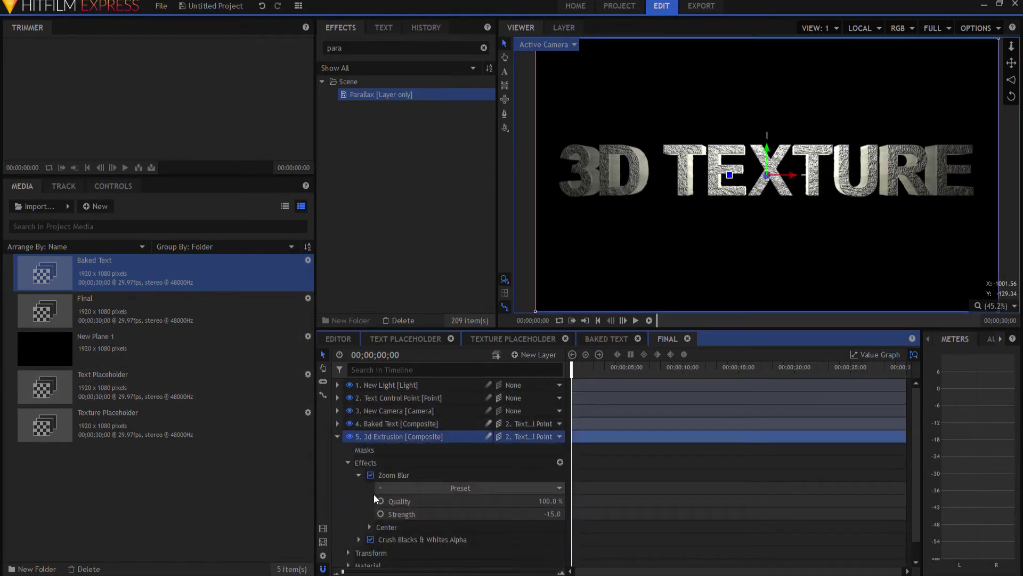
click(370, 525)
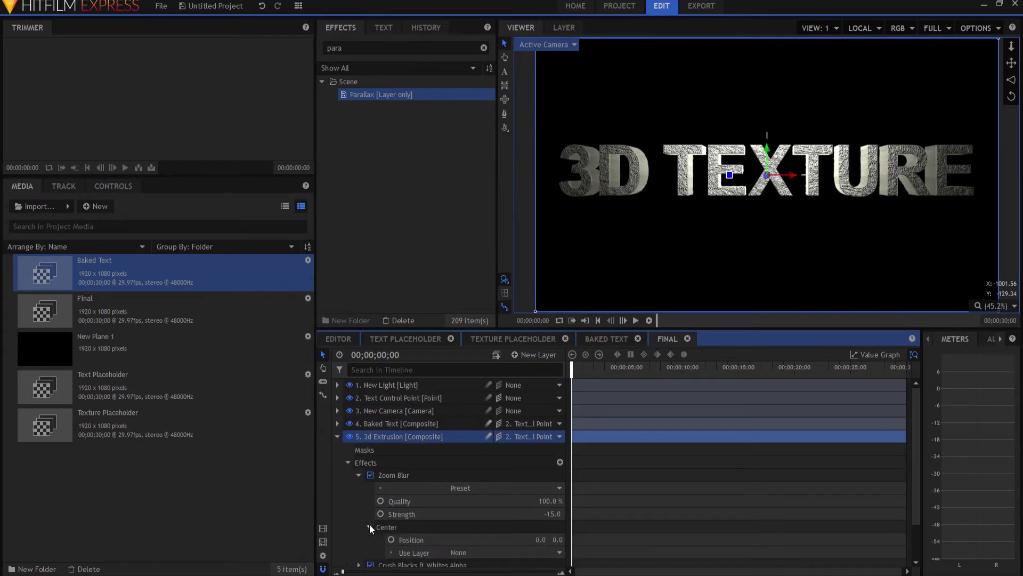
click(401, 540)
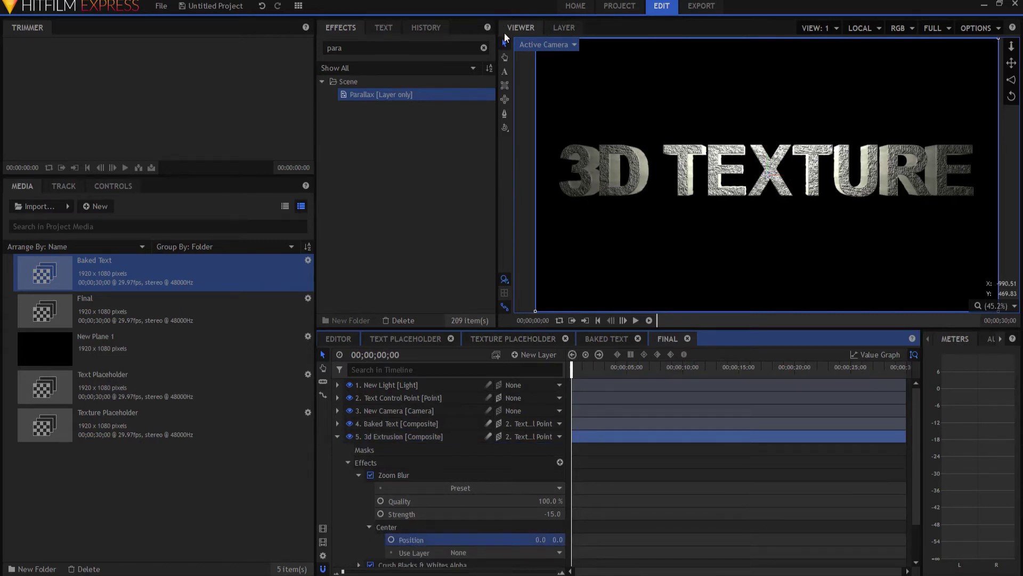
click(567, 123)
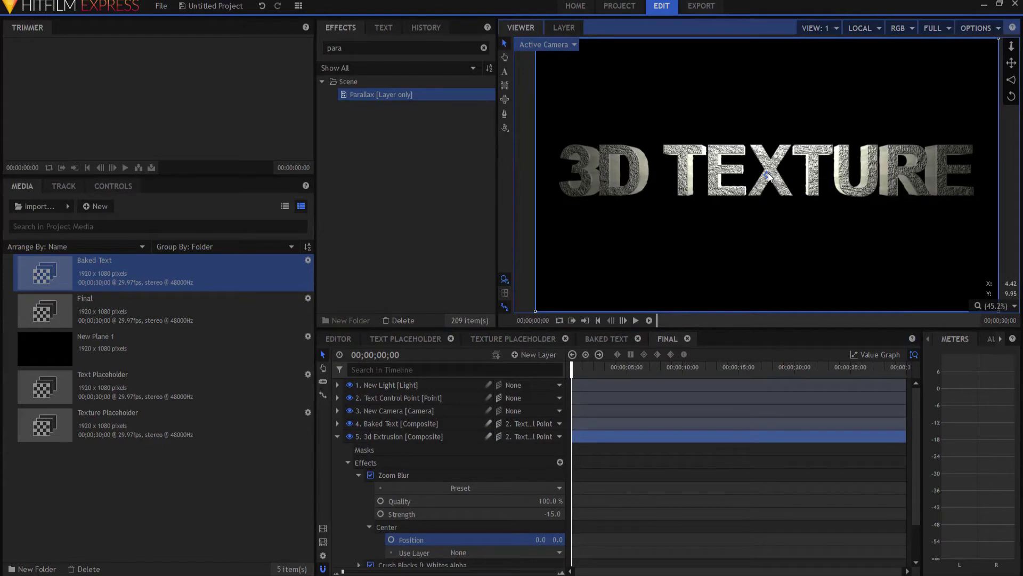
drag(769, 174, 742, 96)
key(ctrl+z)
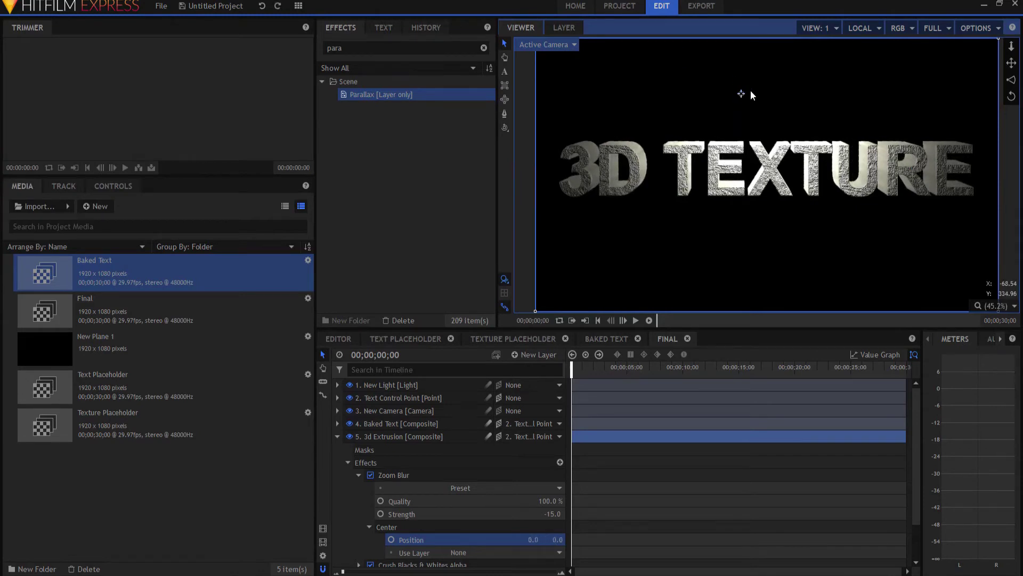
click(337, 437)
Step: Add a point layer named 'Extrusion Pointer' at the bottom of the layer stack
click(535, 355)
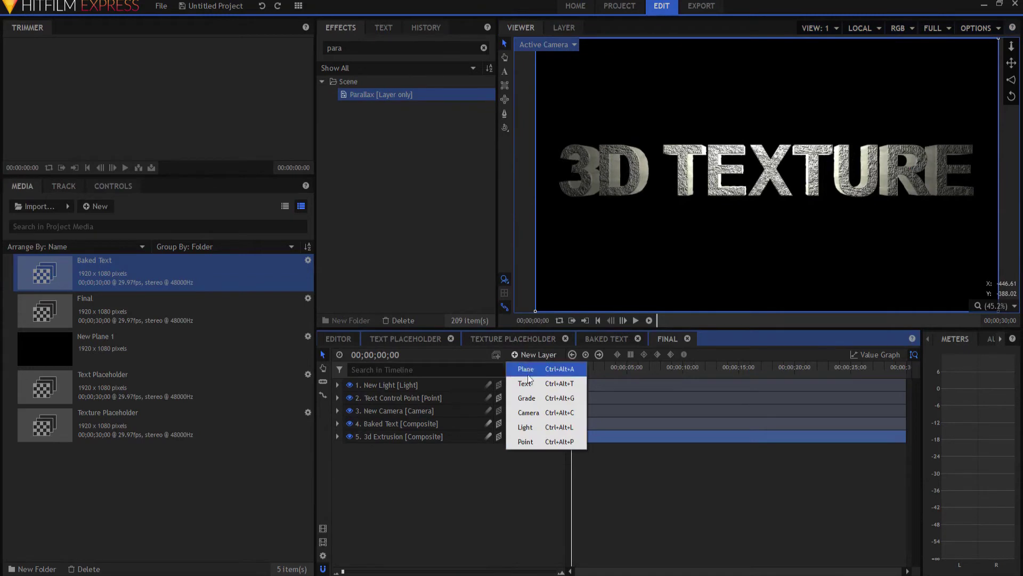
click(531, 441)
click(500, 384)
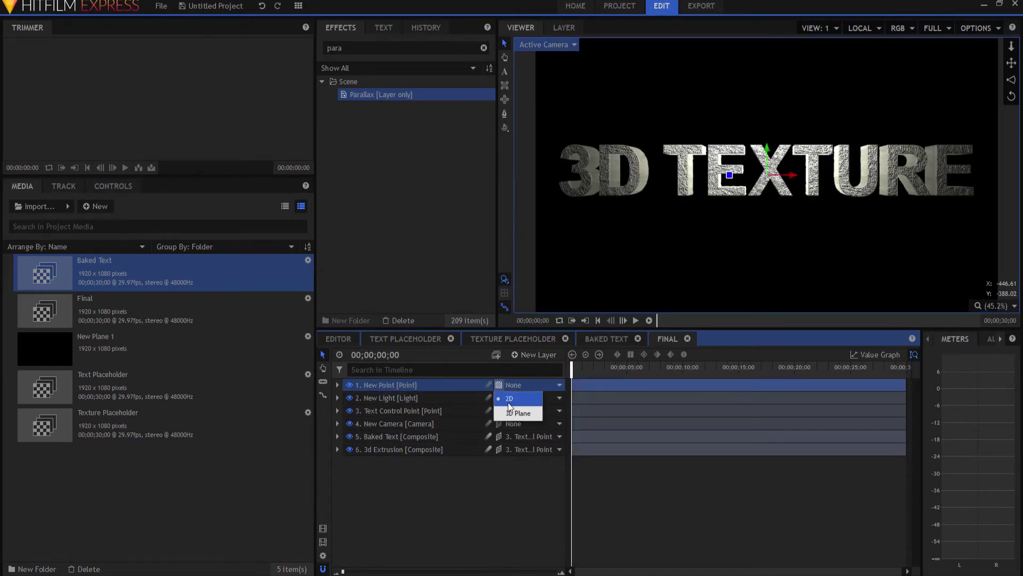
double_click(398, 383)
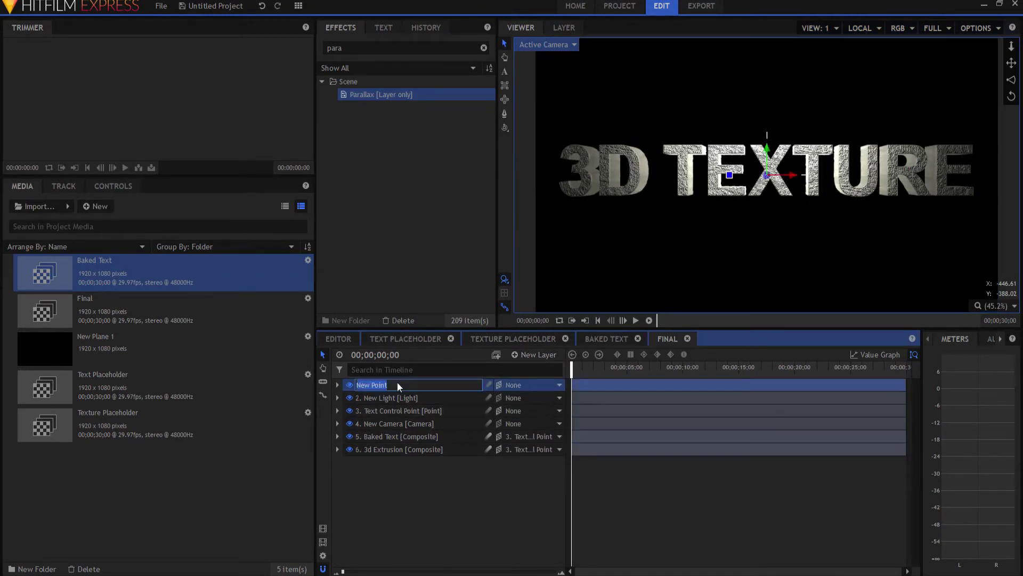
text(Extrusion Pointer)
key(Return)
drag(397, 383, 397, 469)
Step: Set the 3d Extrusion Zoom Blur centre to use the Extrusion Pointer layer
click(359, 436)
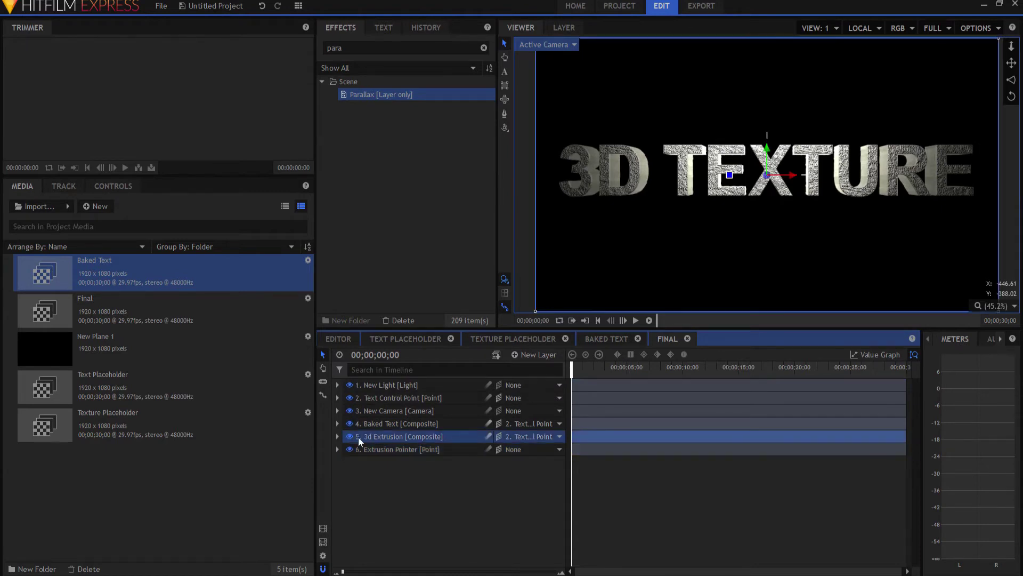
click(338, 437)
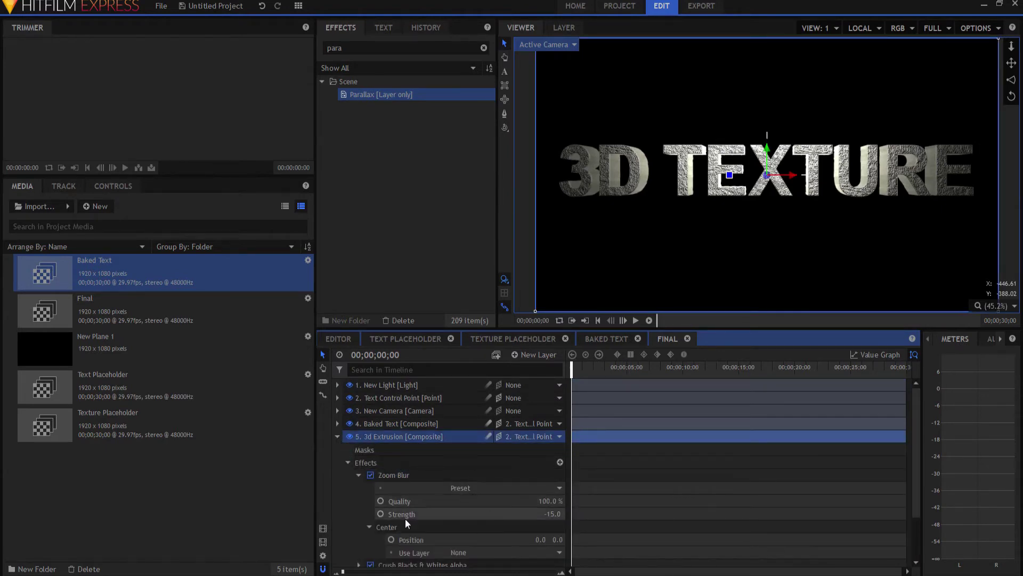
scroll(405, 536, down, 1)
click(469, 516)
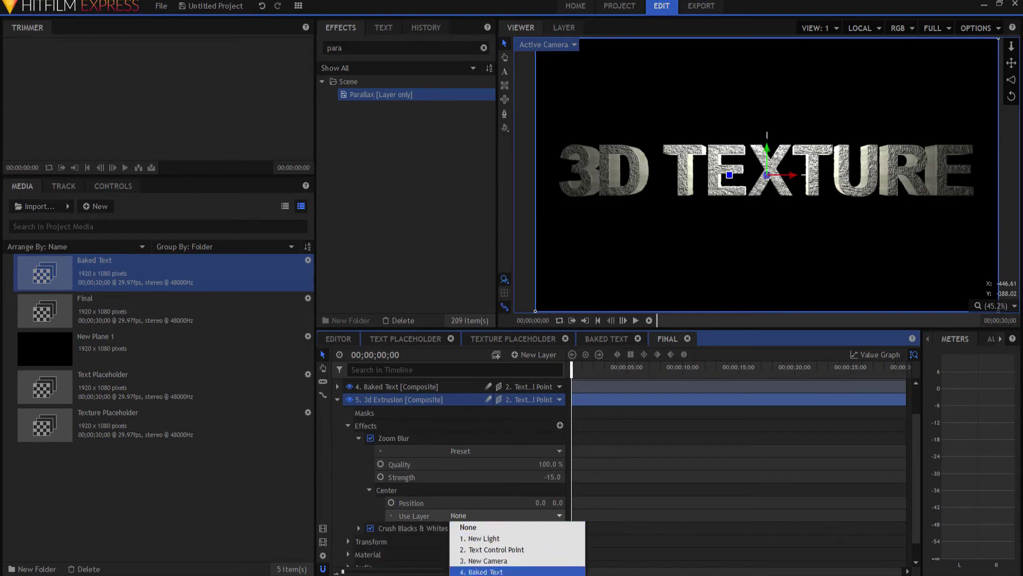
key(Down)
key(Down)
key(Down)
key(Down)
key(Down)
key(Down)
key(Return)
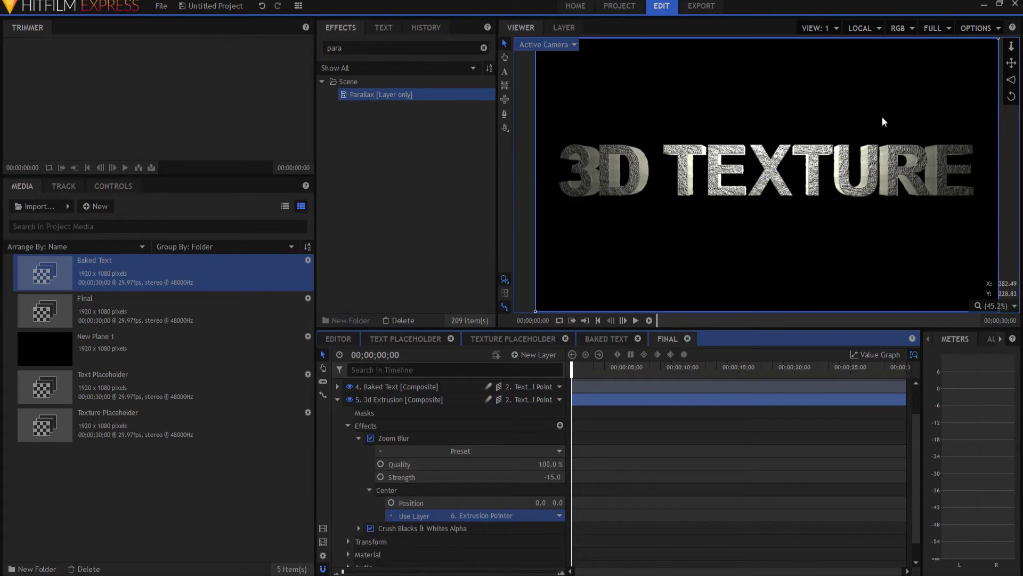
Step: Set Extrusion Pointer's Position Z to -5000
click(337, 399)
click(376, 455)
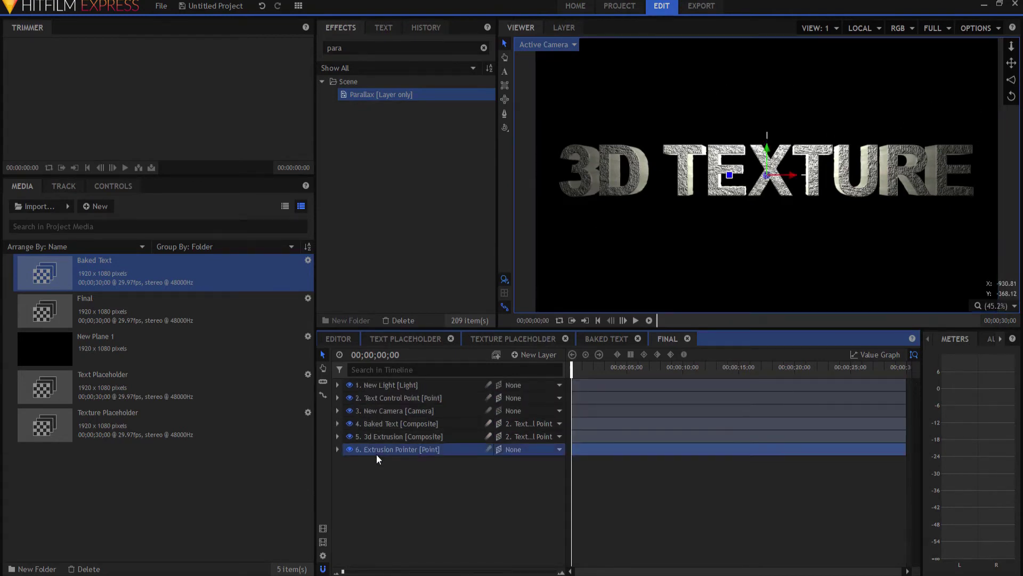
click(338, 449)
click(347, 462)
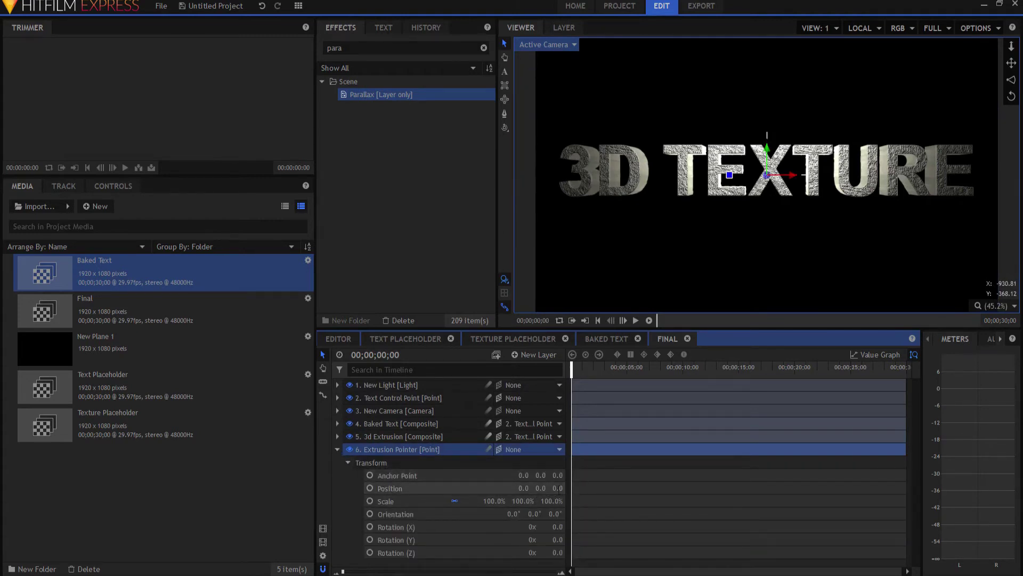
click(557, 488)
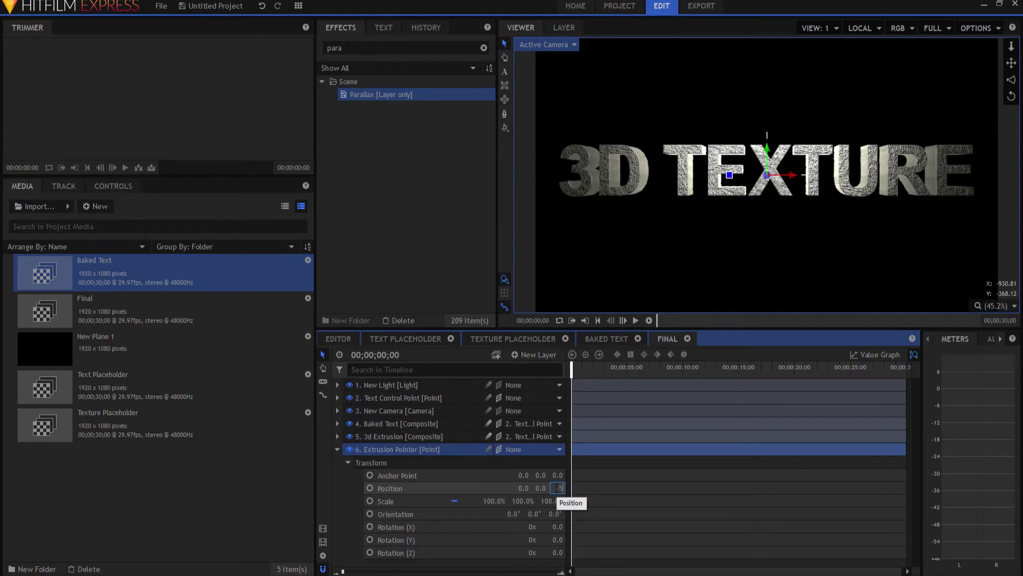
text(-5000)
key(Return)
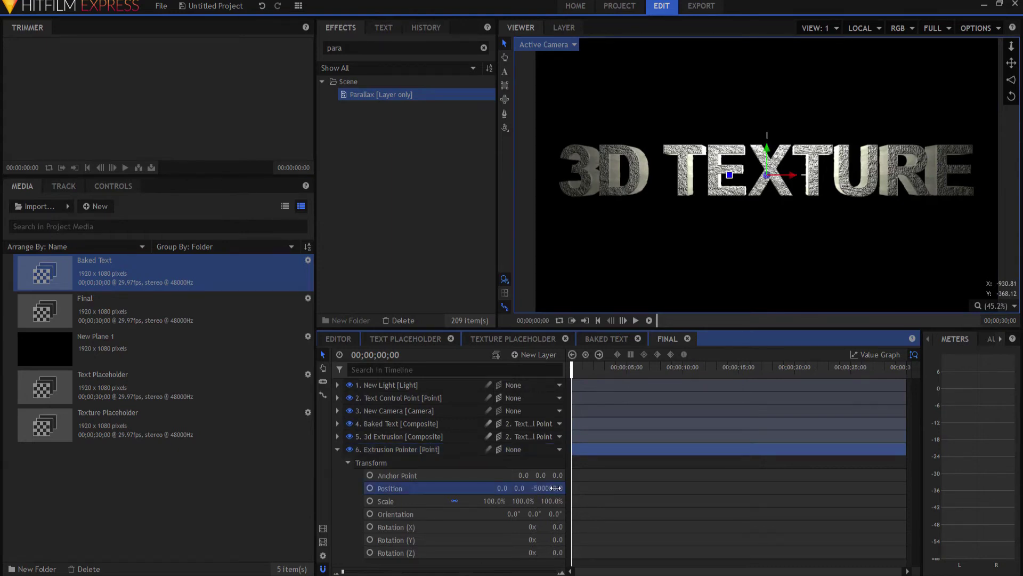
click(551, 487)
key(Return)
Step: Parent Extrusion Pointer to Text Control Point
click(338, 449)
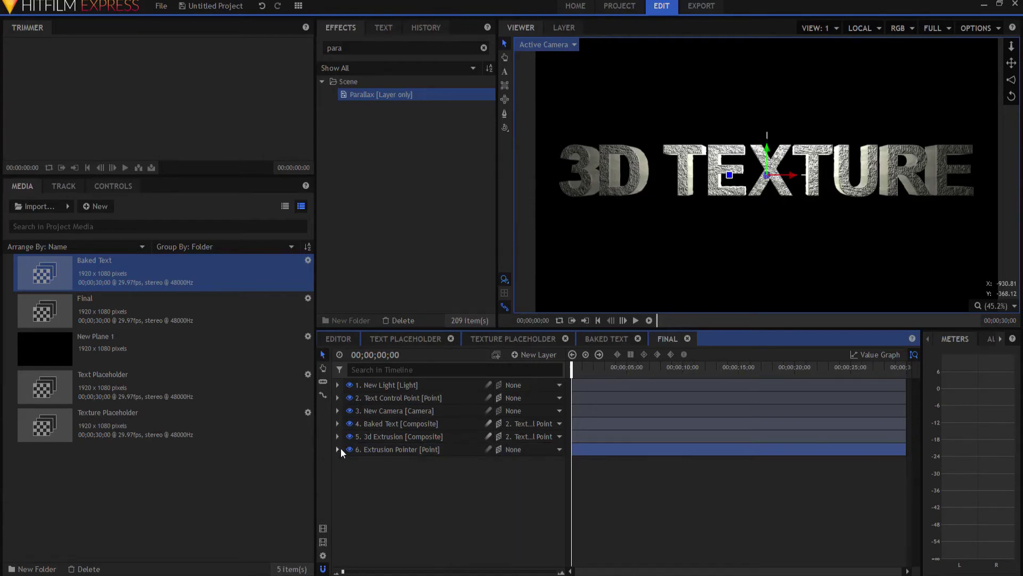
click(533, 450)
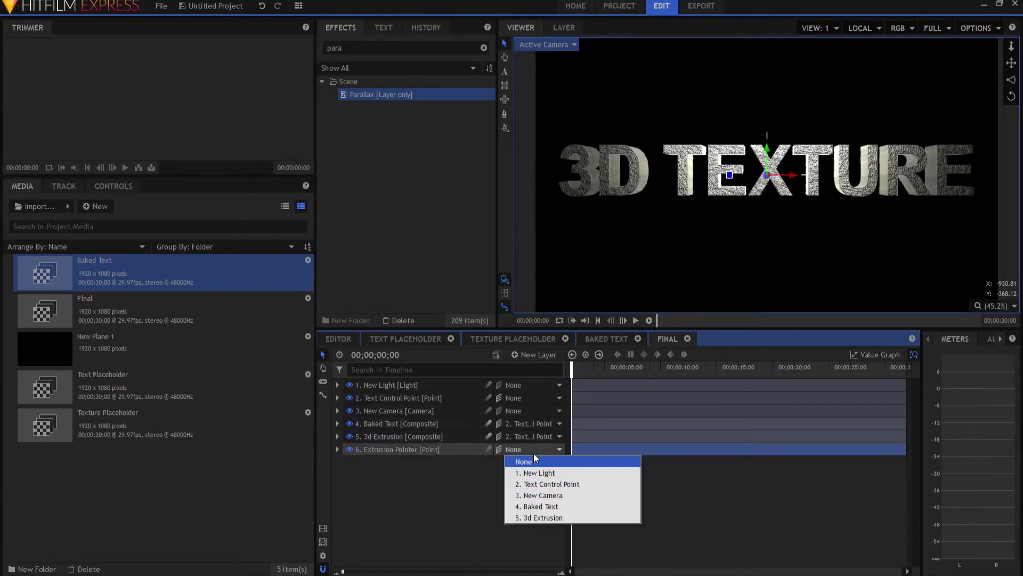
click(551, 484)
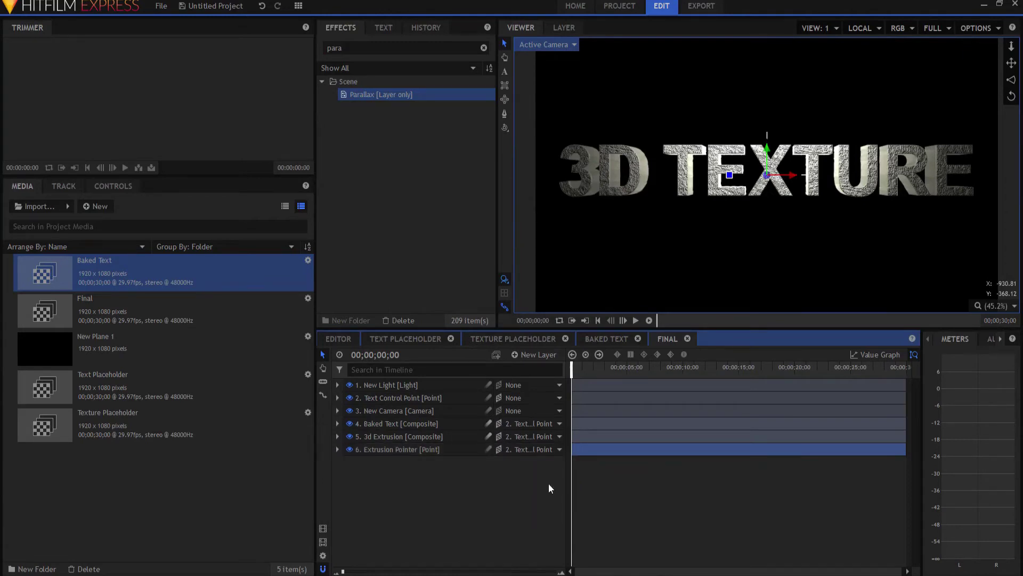
click(552, 46)
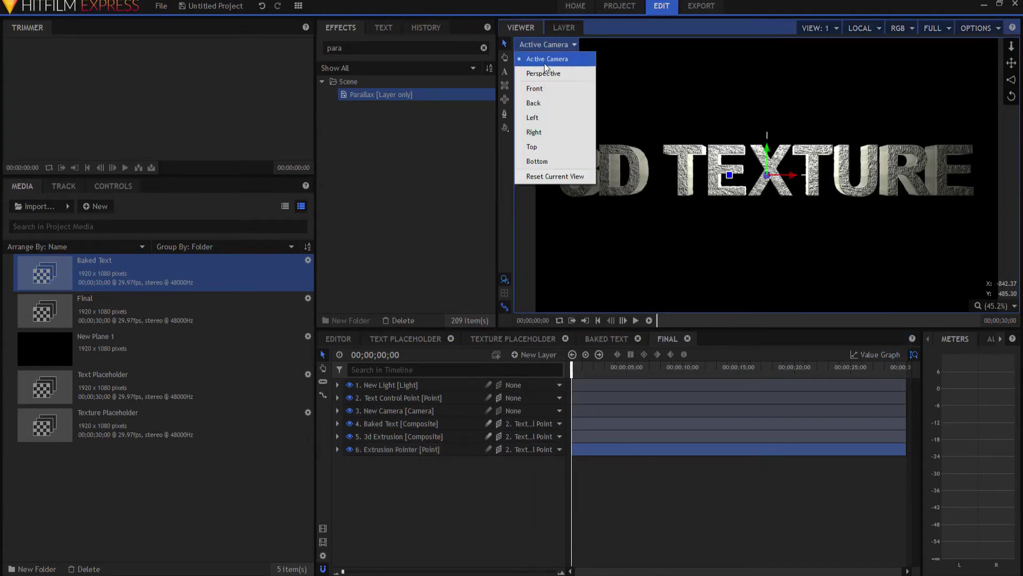
Step: Switch the viewer to Perspective and orbit around the 3D text and camera
click(542, 73)
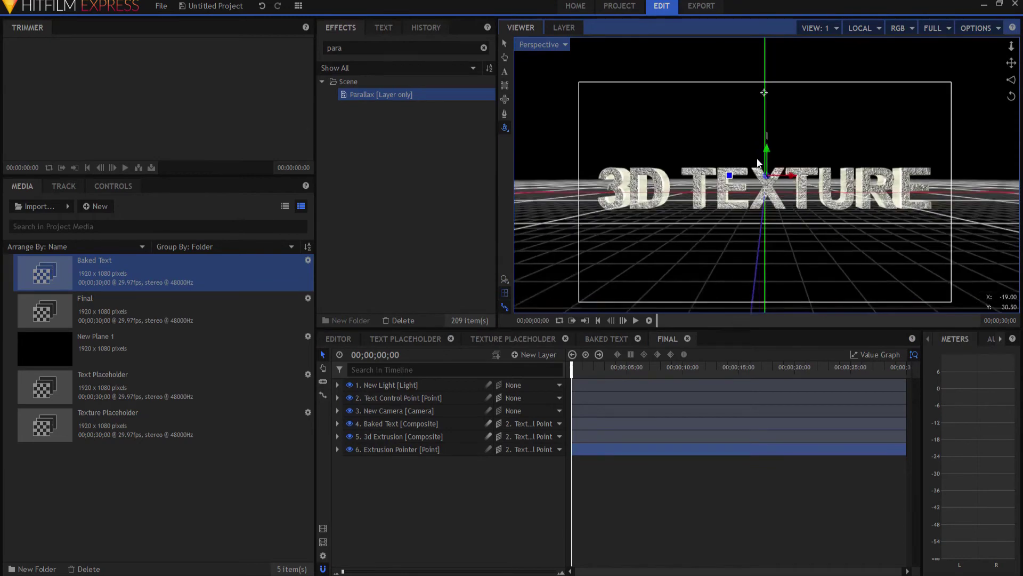
scroll(757, 162, down, 5)
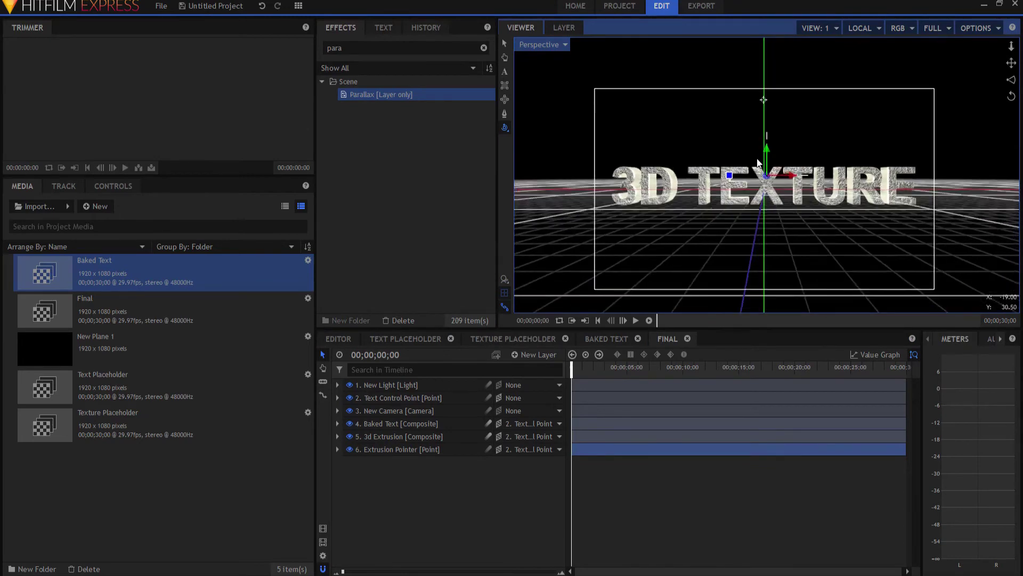
click(479, 535)
drag(928, 233, 891, 251)
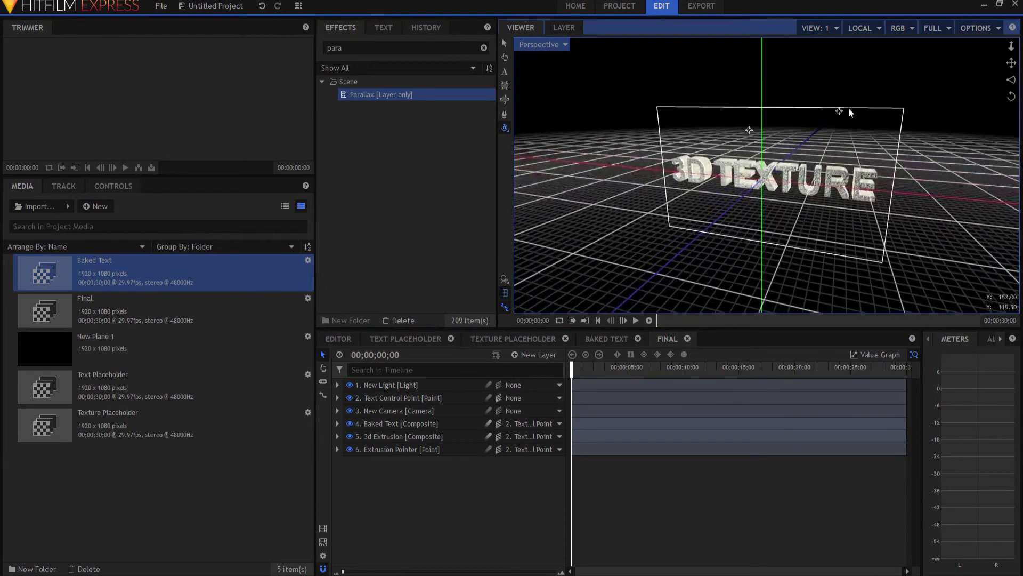
mouse_move(778, 279)
mouse_down()
mouse_move(820, 257)
mouse_move(785, 270)
mouse_up()
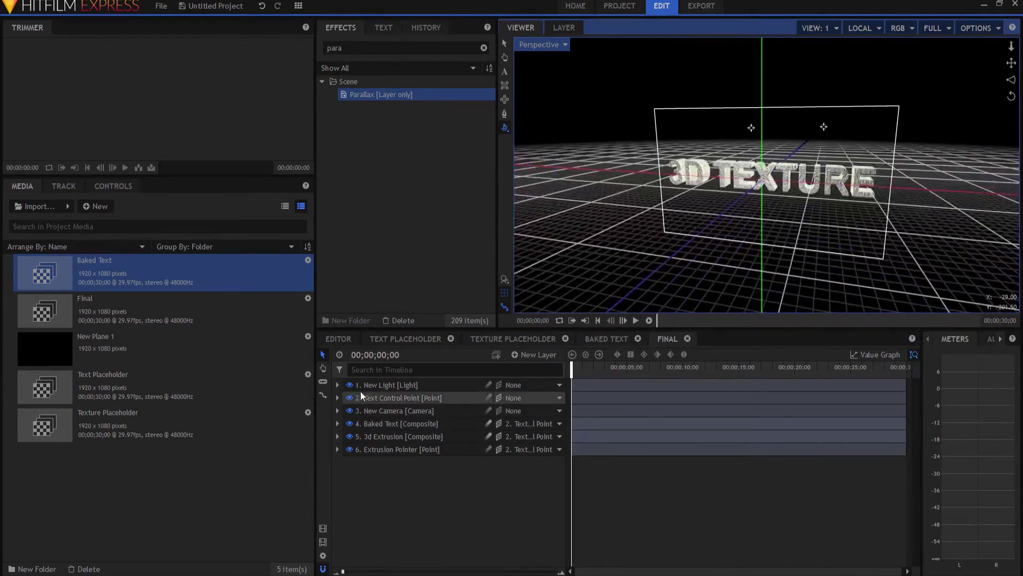
Step: Scrub Text Control Point's Rotation Y to swing the 3D text
click(338, 397)
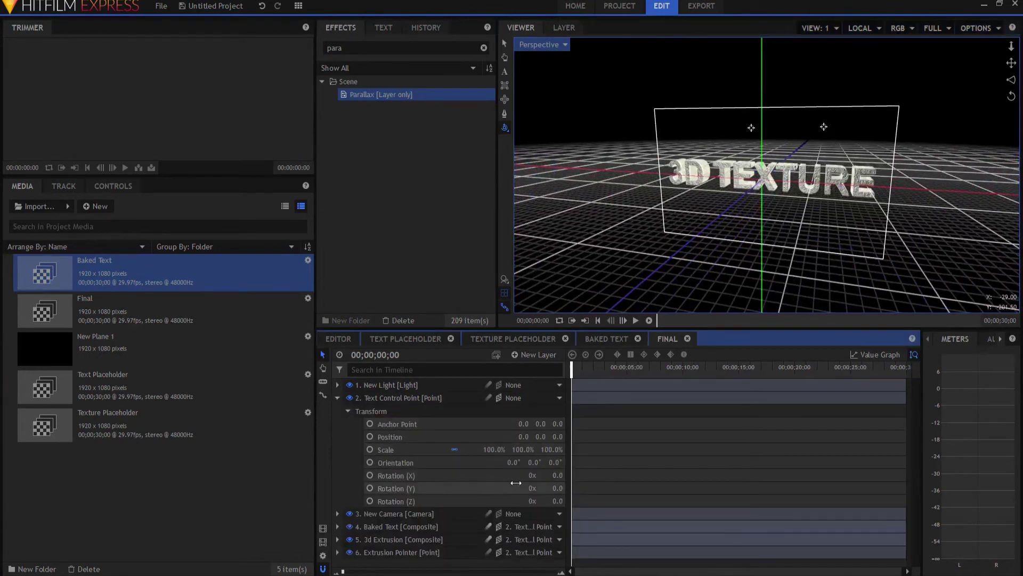
mouse_move(557, 488)
mouse_down()
mouse_move(568, 489)
mouse_move(541, 488)
mouse_up()
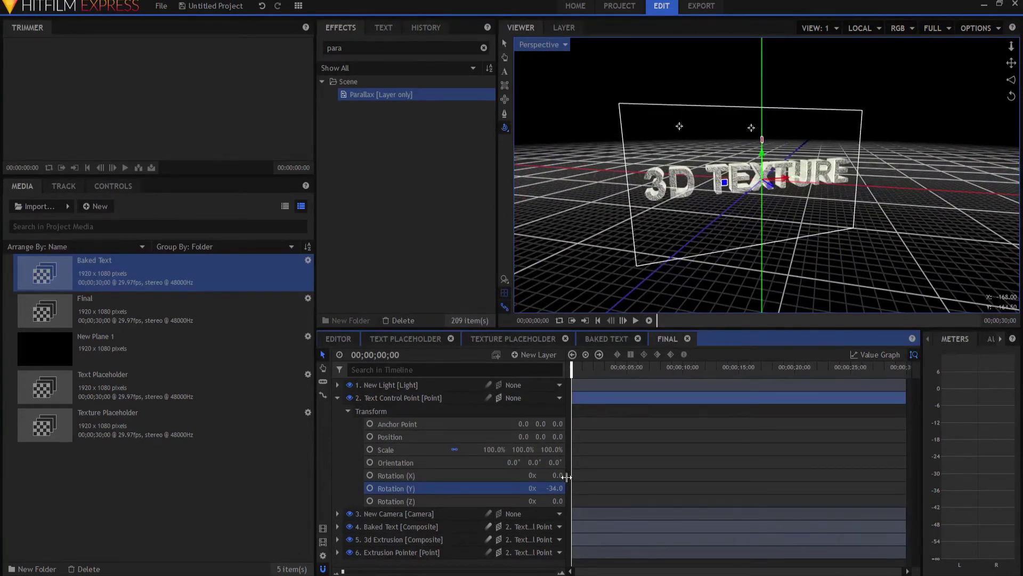
mouse_move(541, 489)
mouse_down()
mouse_move(585, 488)
mouse_move(539, 488)
mouse_up()
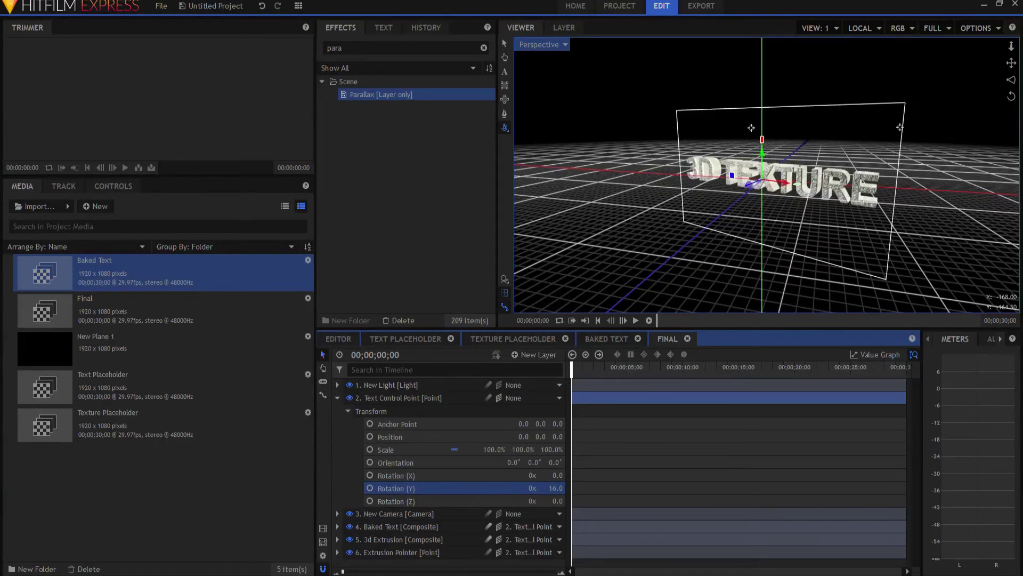
click(554, 45)
Step: In the Active Camera view, rotate Text Control Point on Y to preview the extrusion parallax
click(547, 59)
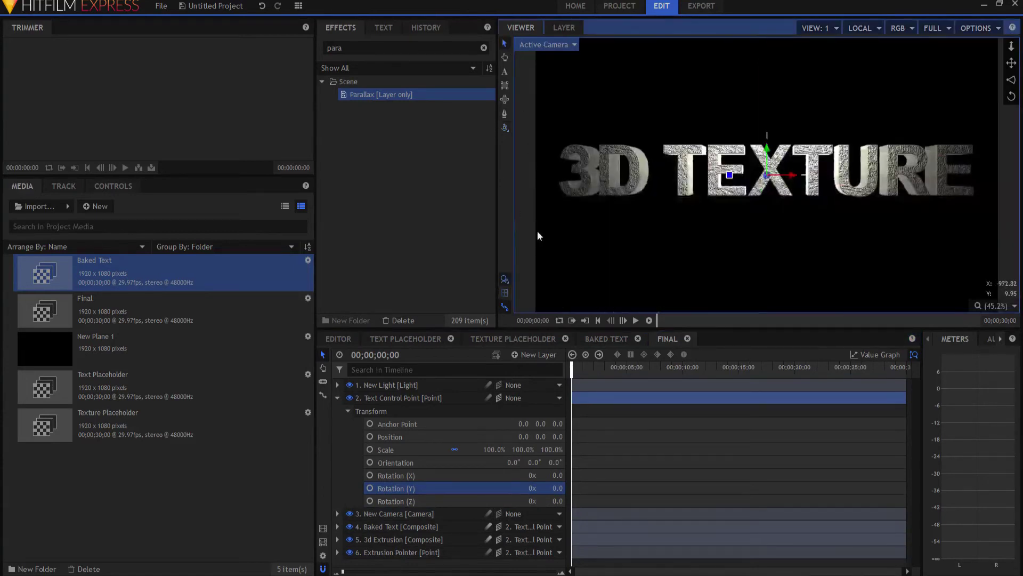
drag(558, 487, 528, 487)
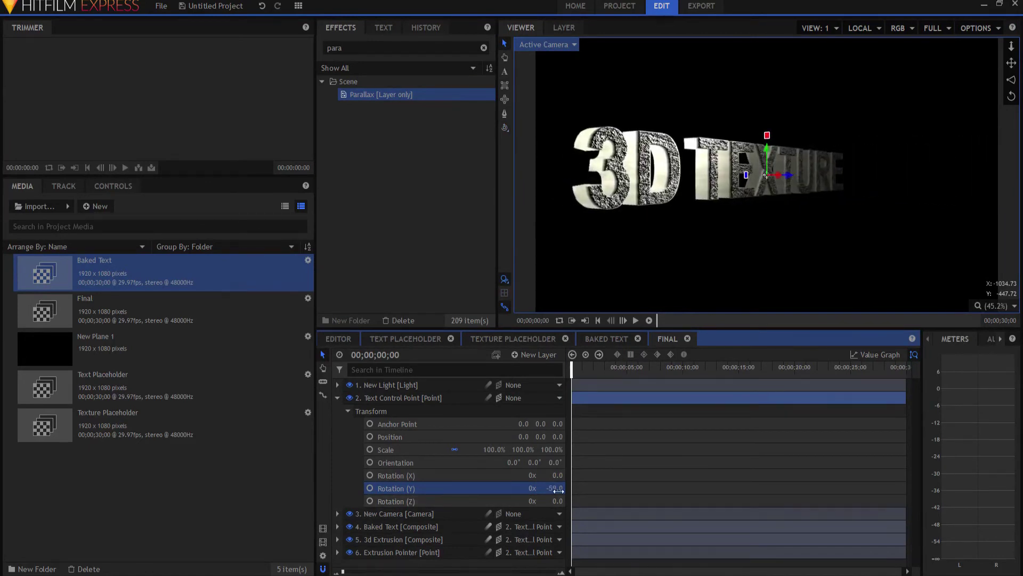
click(413, 526)
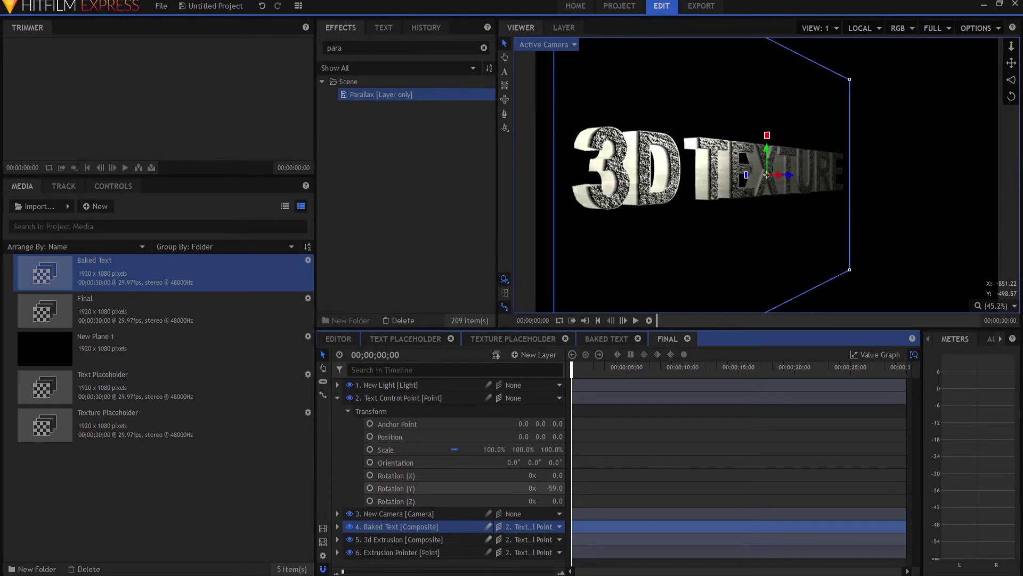
drag(554, 487, 535, 488)
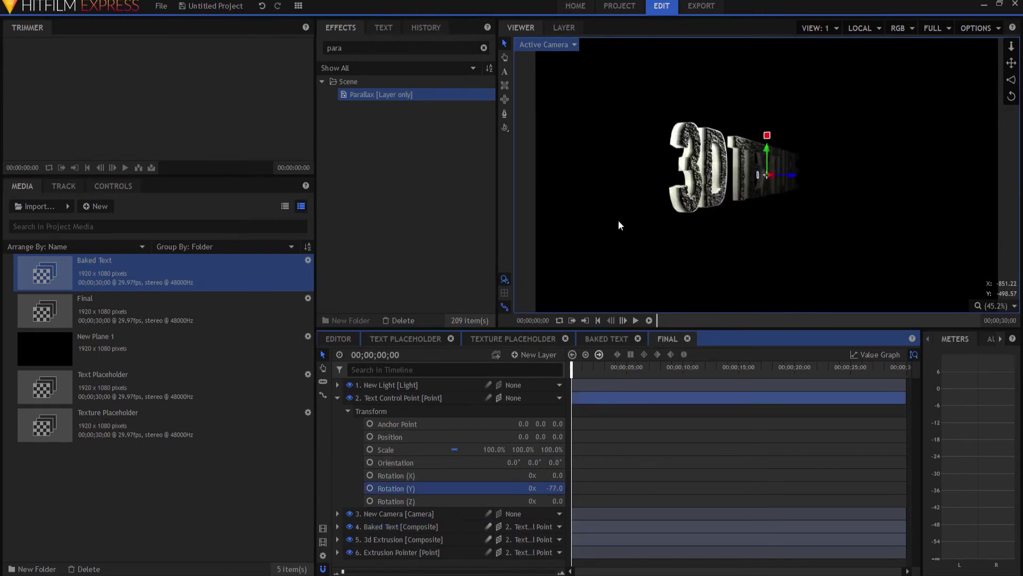
click(401, 525)
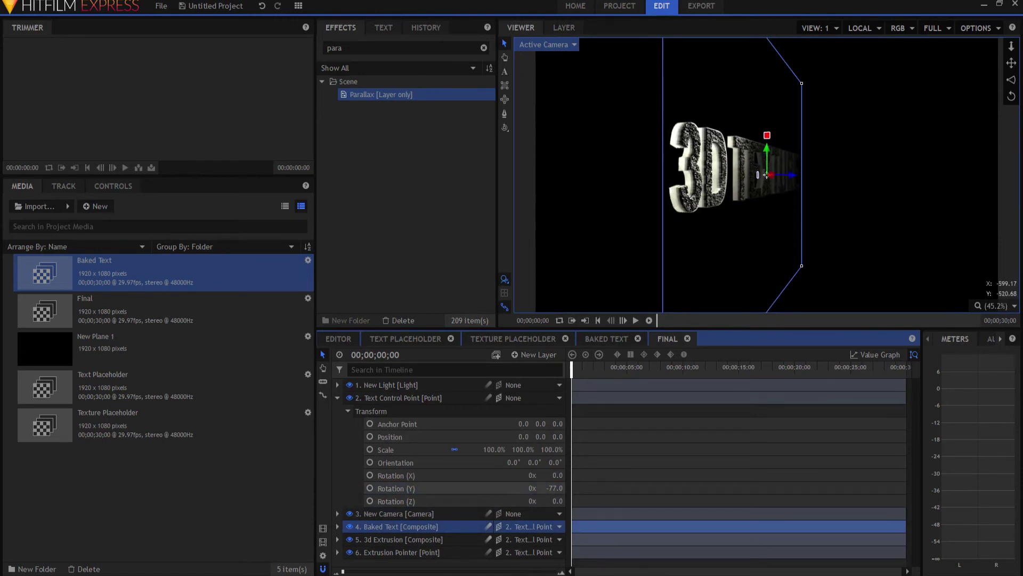
drag(555, 488, 612, 488)
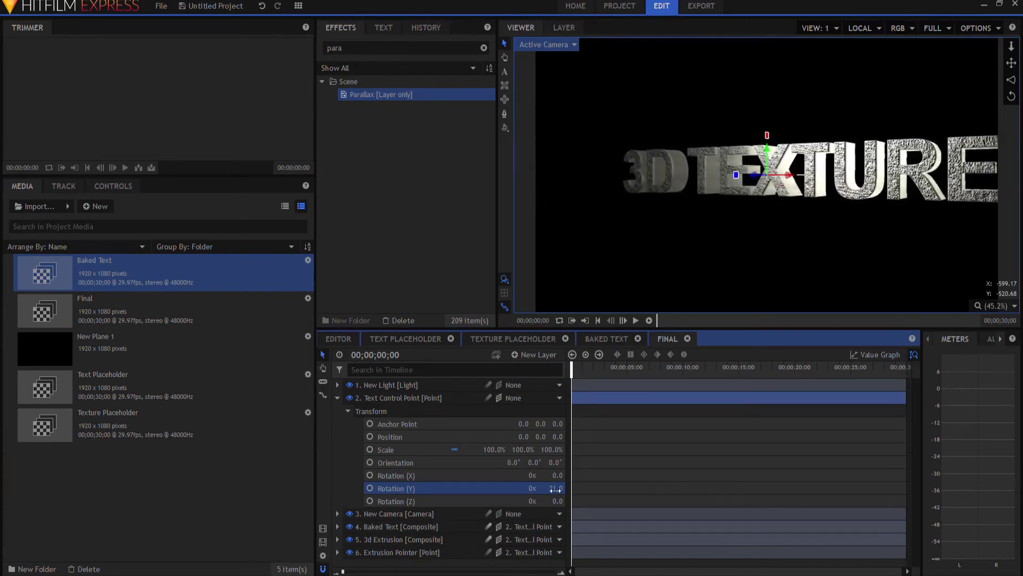
Step: Adjust Text Control Point's Position Z and collapse its properties
mouse_move(558, 437)
mouse_down()
mouse_move(520, 437)
mouse_move(581, 437)
mouse_move(557, 437)
mouse_move(556, 449)
mouse_up()
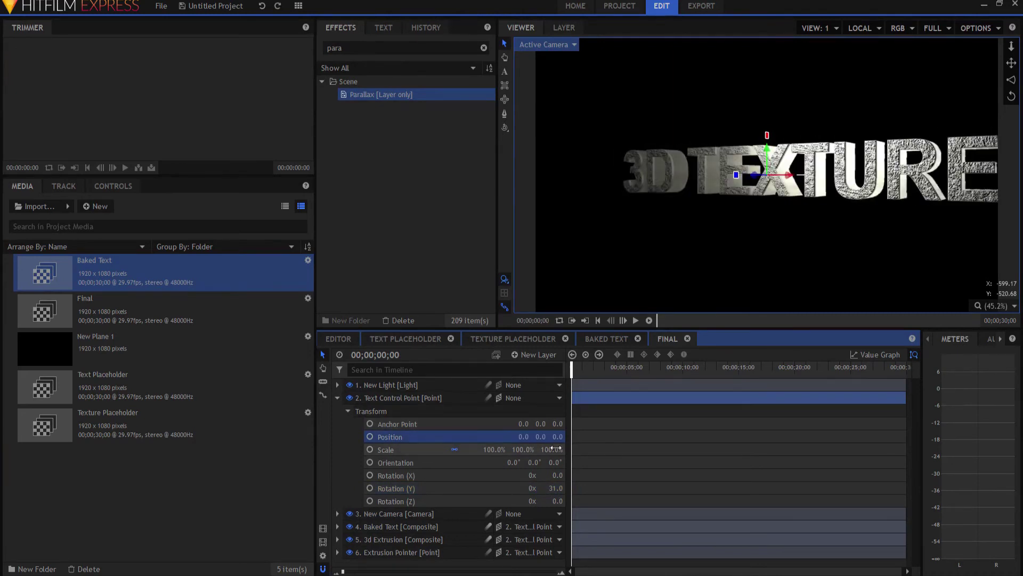
click(337, 398)
click(337, 398)
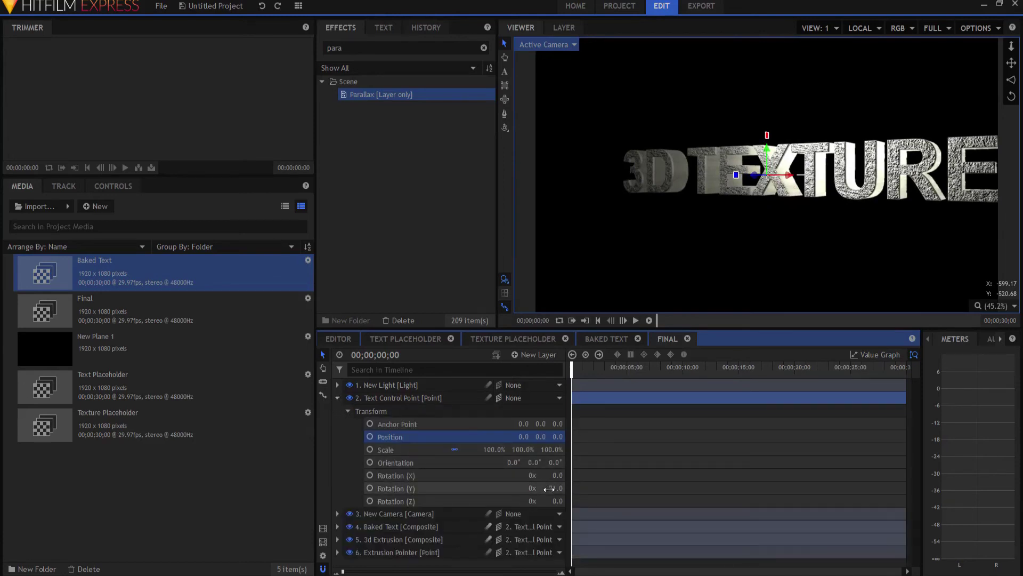
click(337, 397)
Step: Add a point layer named Camera Control and parent New Camera to it
click(535, 353)
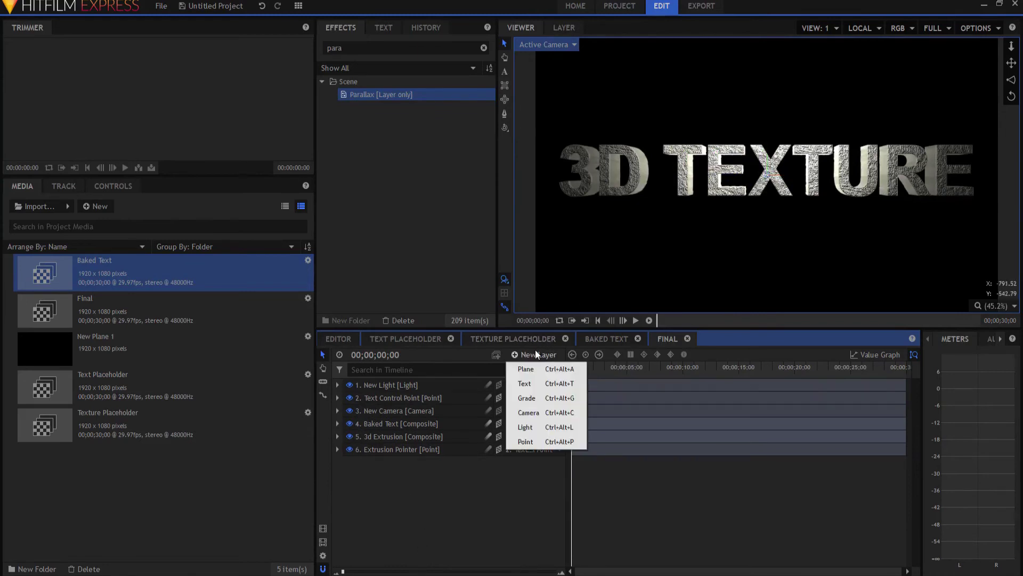
click(528, 442)
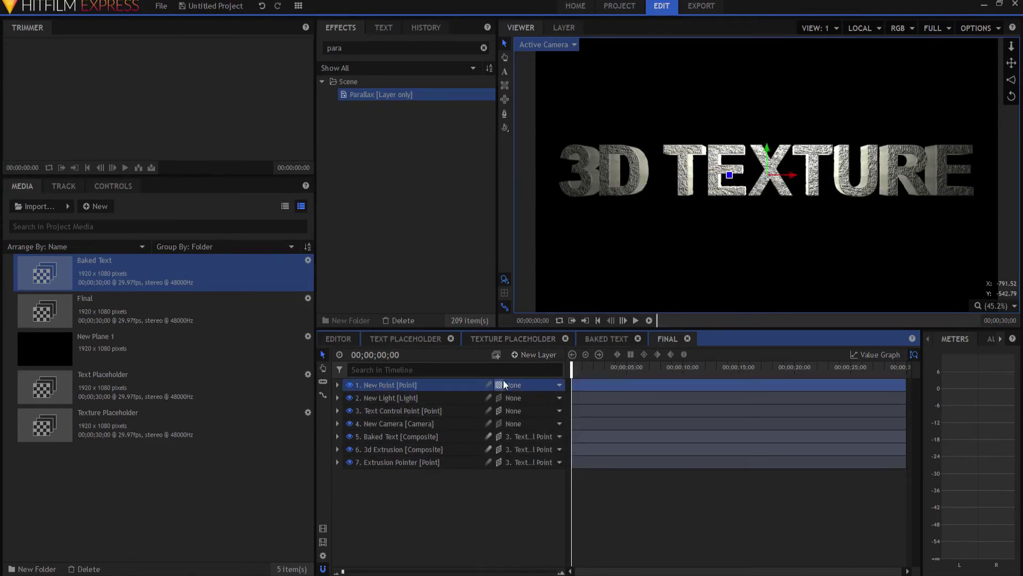
double_click(380, 384)
text(Camera Control)
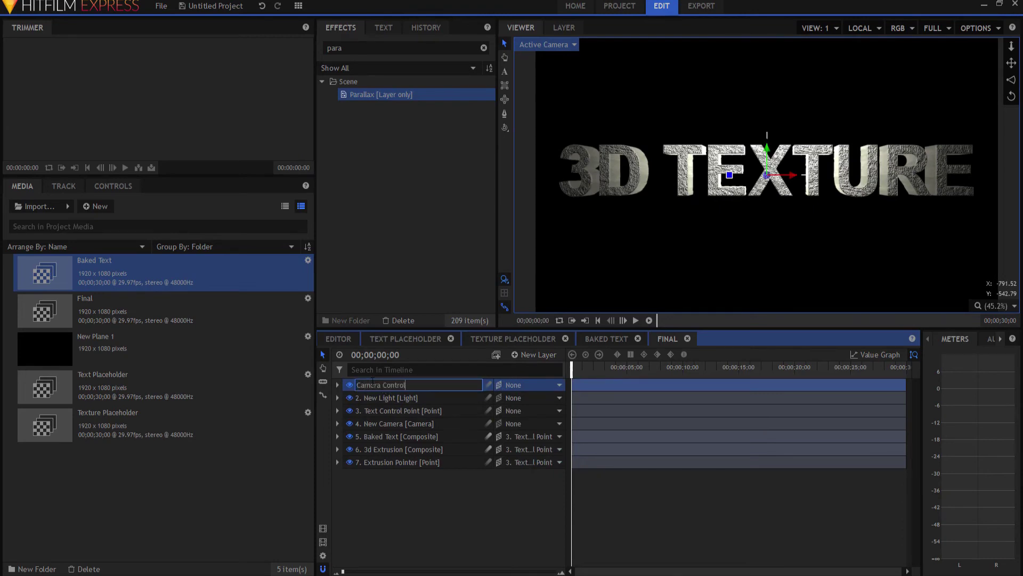
key(Return)
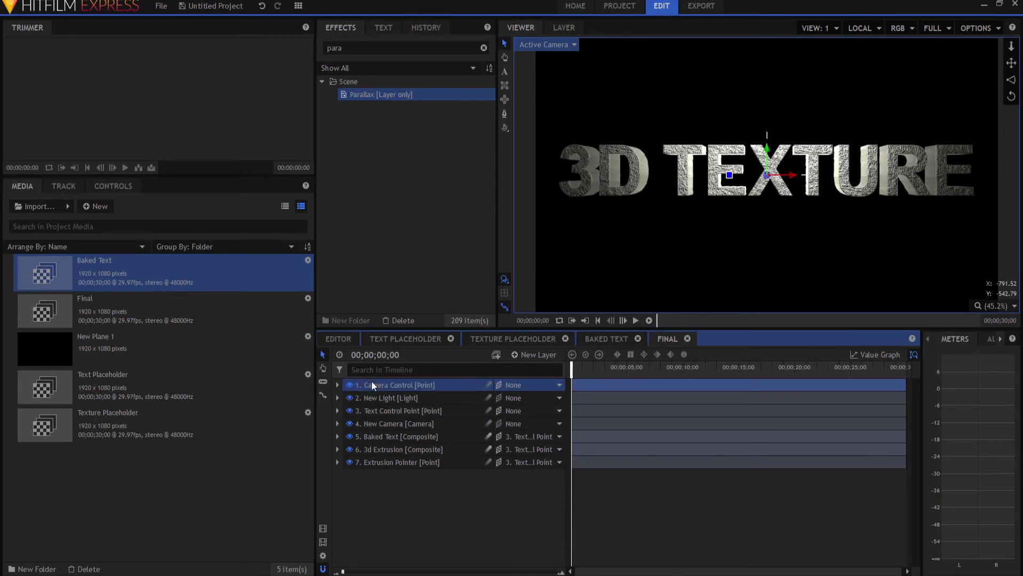
click(548, 428)
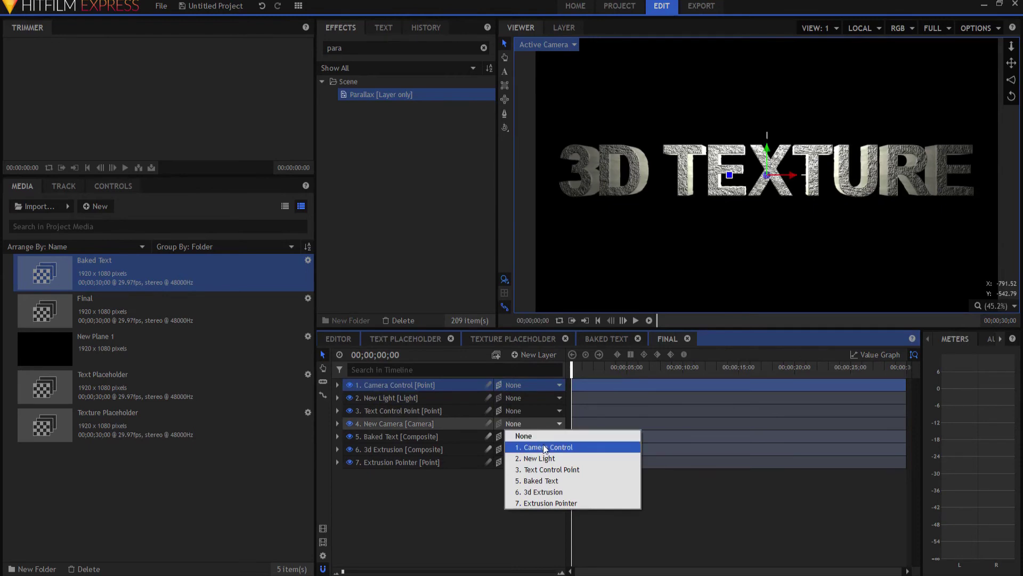
click(545, 447)
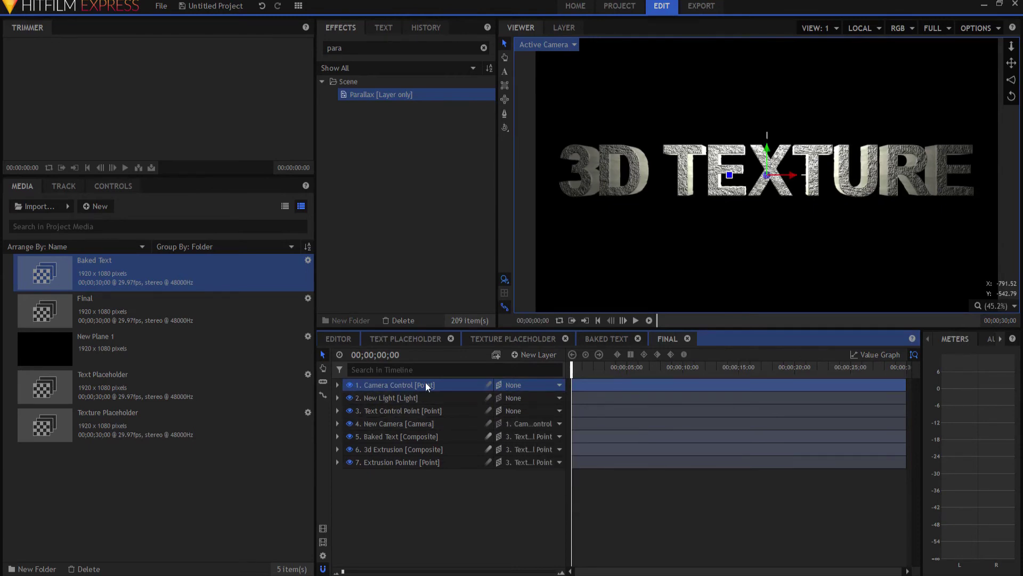
Step: Test Camera Control's Rotation Y, then reset it to 0
click(337, 385)
click(347, 399)
mouse_move(554, 475)
mouse_down()
mouse_move(579, 475)
mouse_move(553, 475)
mouse_up()
text(0)
key(Return)
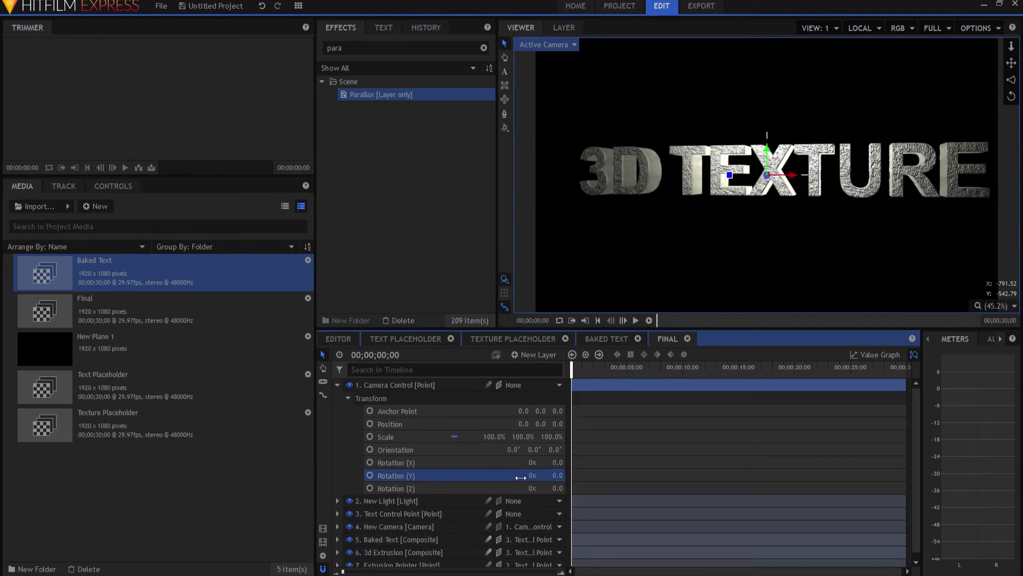
click(338, 385)
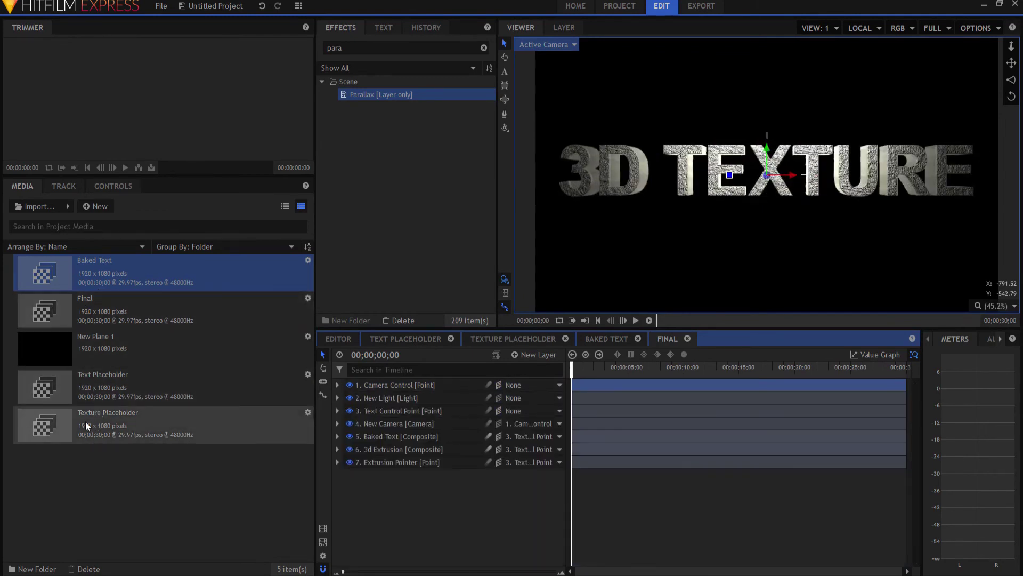
Step: Add Texture Placeholder to the timeline as a 3D Plane layer named Floor
drag(85, 421, 395, 475)
double_click(384, 471)
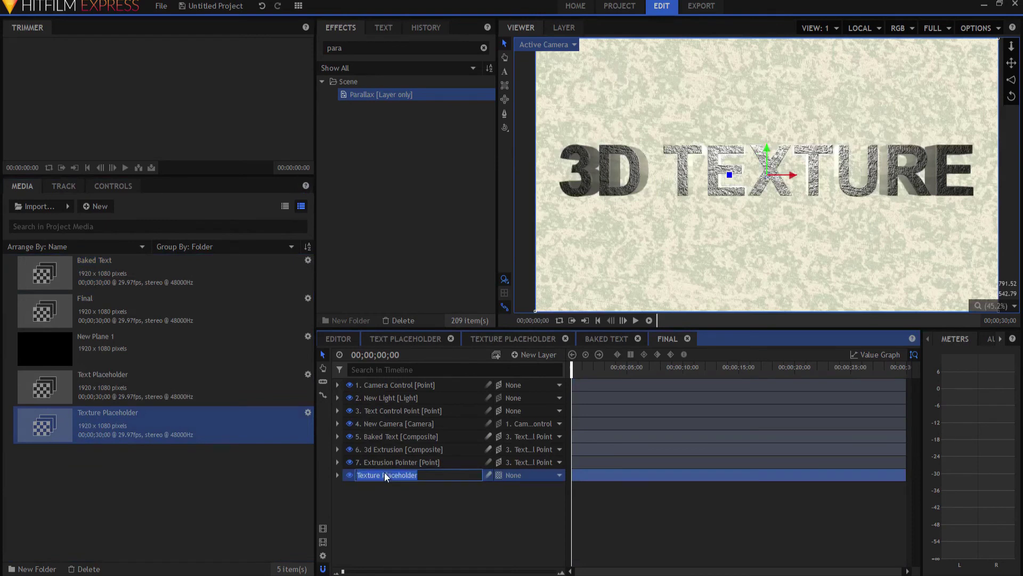
text(Floor)
key(Return)
click(496, 475)
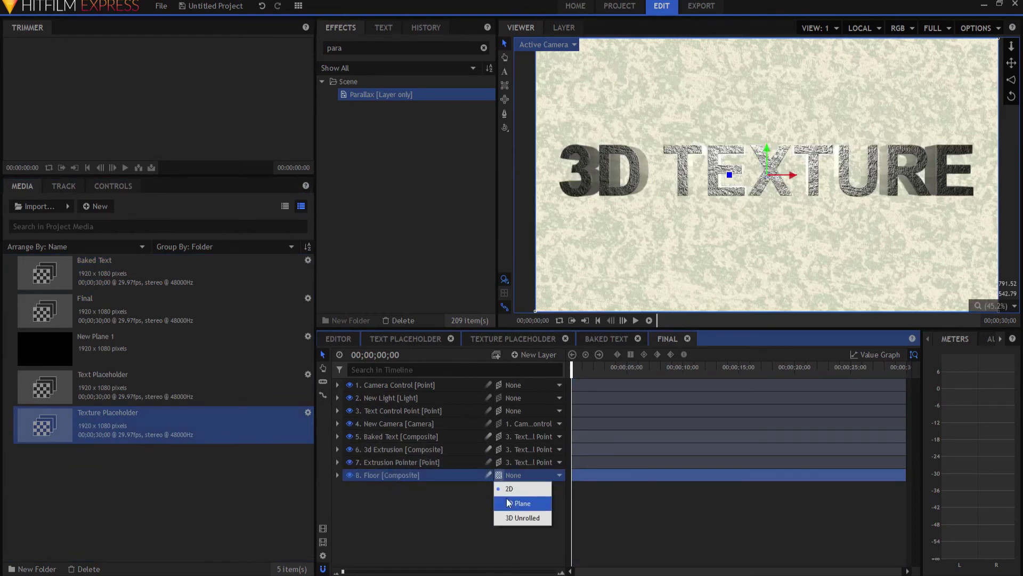
click(514, 503)
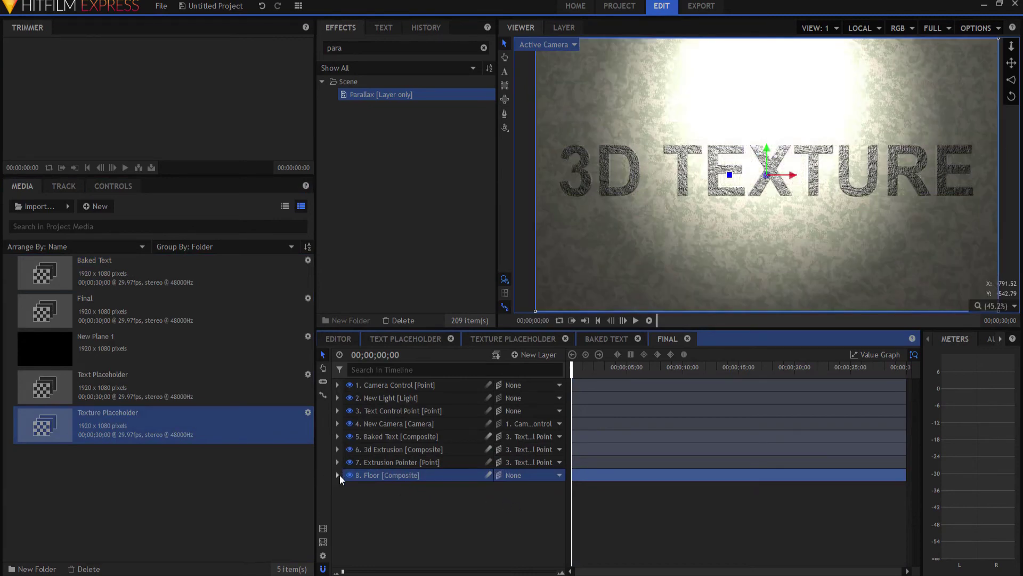
Step: Lay Floor flat with Rotation X 90, place it beneath the text, scale 300%
click(338, 475)
click(349, 514)
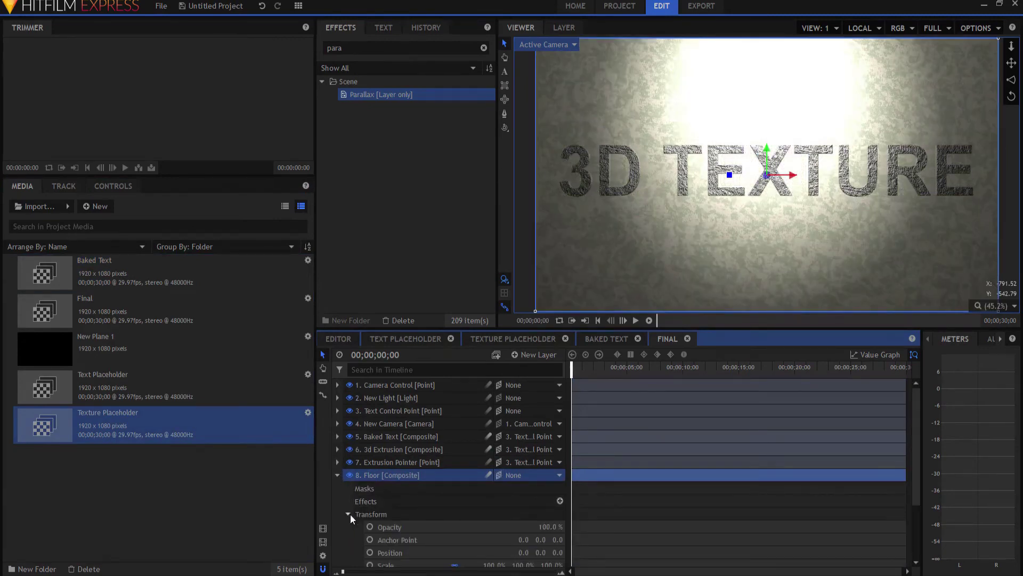
scroll(352, 512, down, 2)
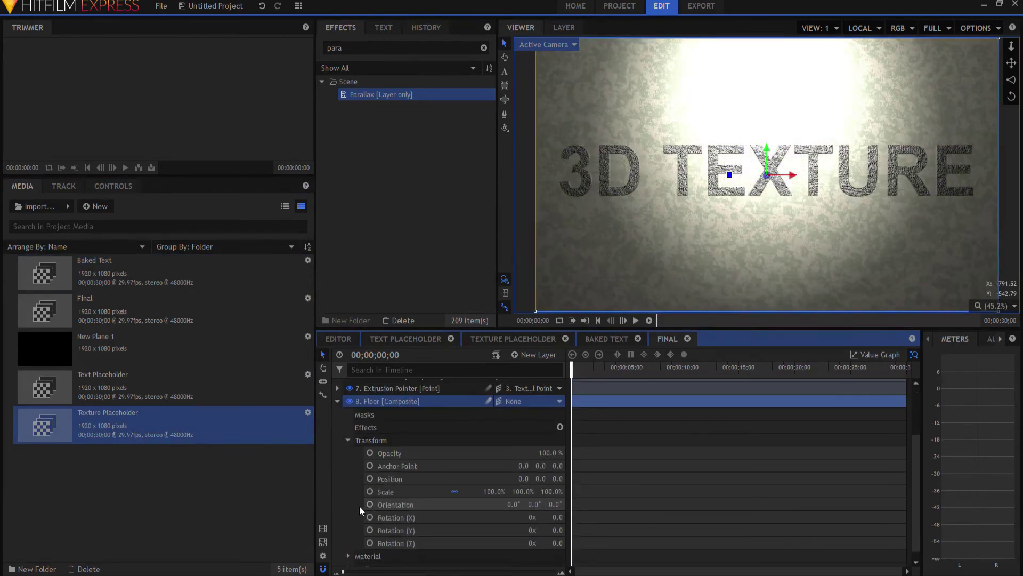
click(556, 517)
text(90)
key(Return)
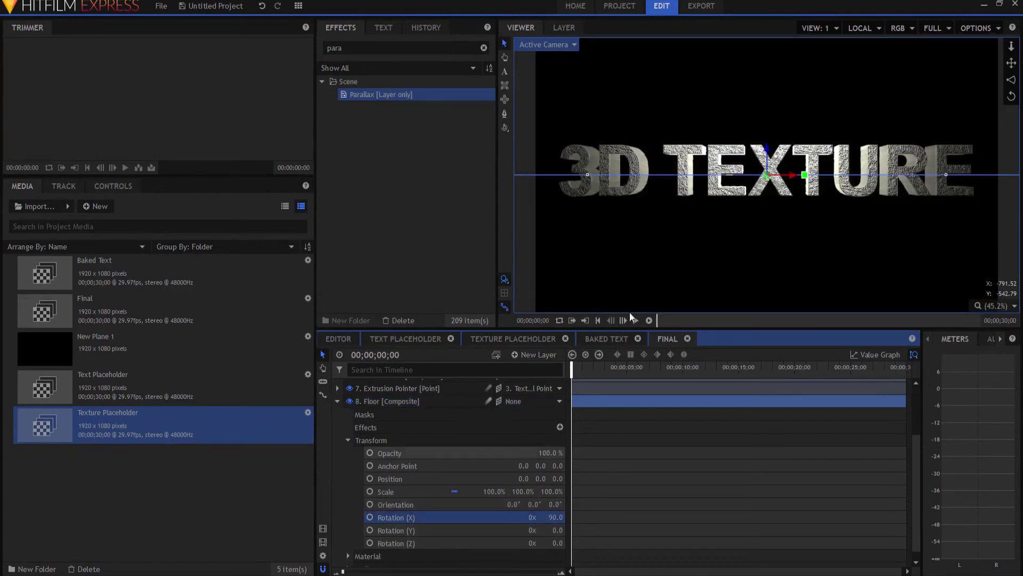
drag(767, 147, 775, 170)
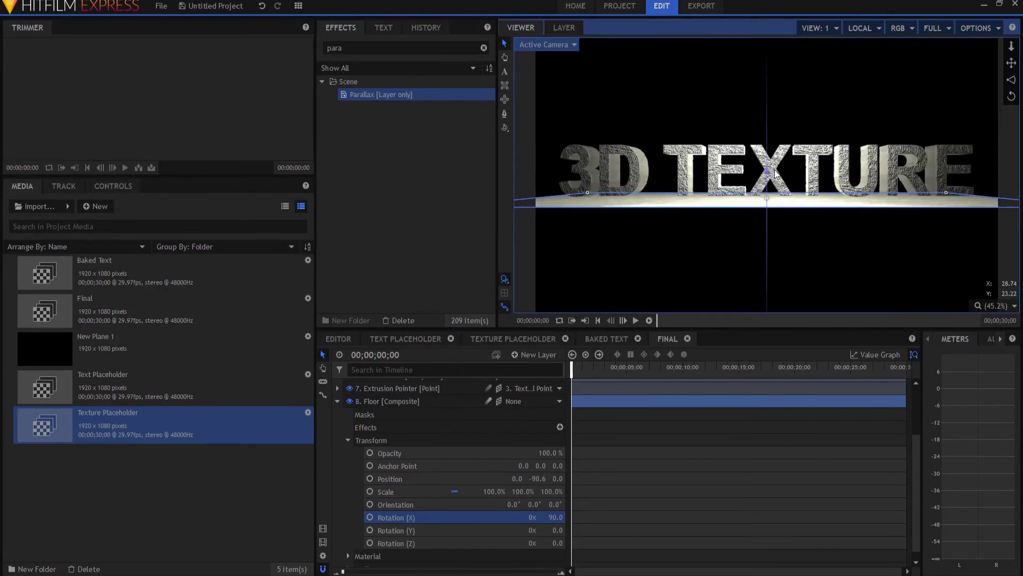
click(496, 491)
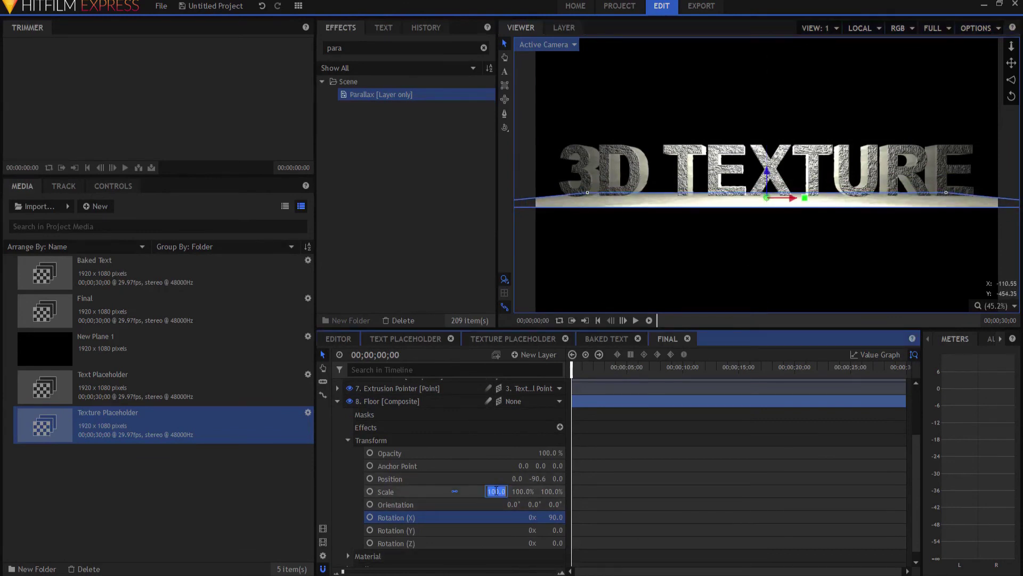
text(300)
key(Return)
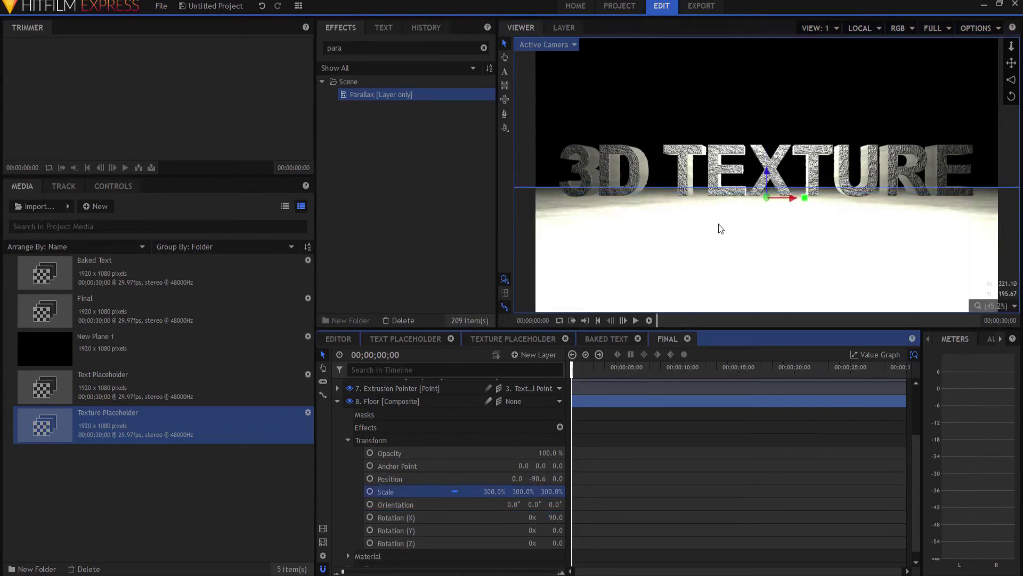
drag(768, 173, 769, 171)
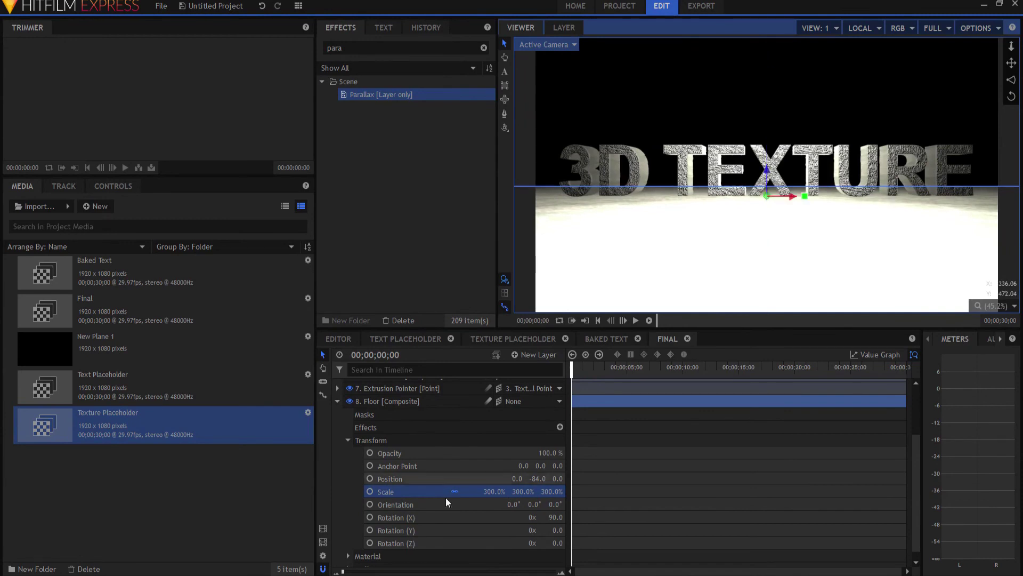
Step: Lower the Floor layer's material Specular to 0%
click(348, 439)
click(348, 527)
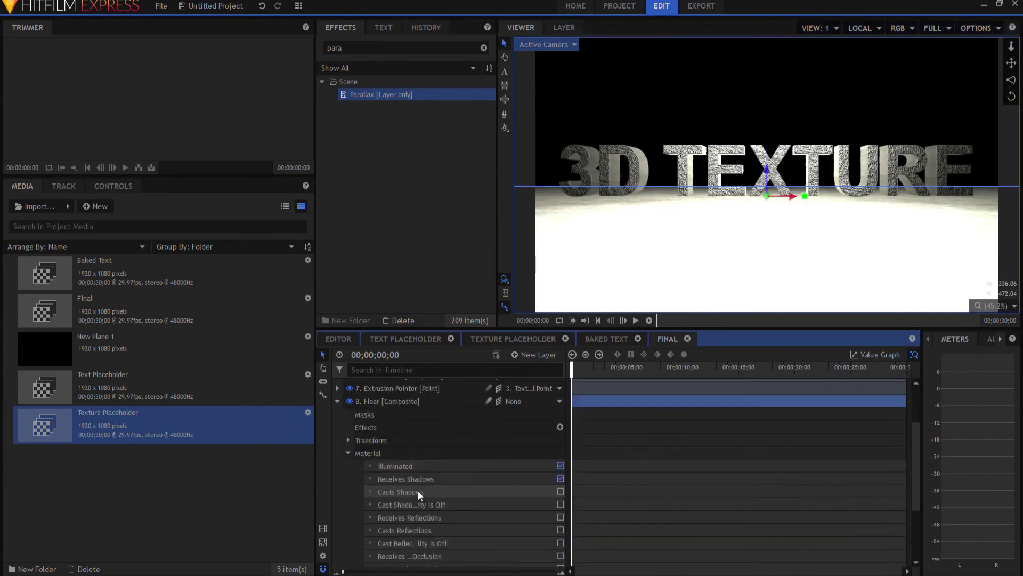
scroll(418, 491, down, 3)
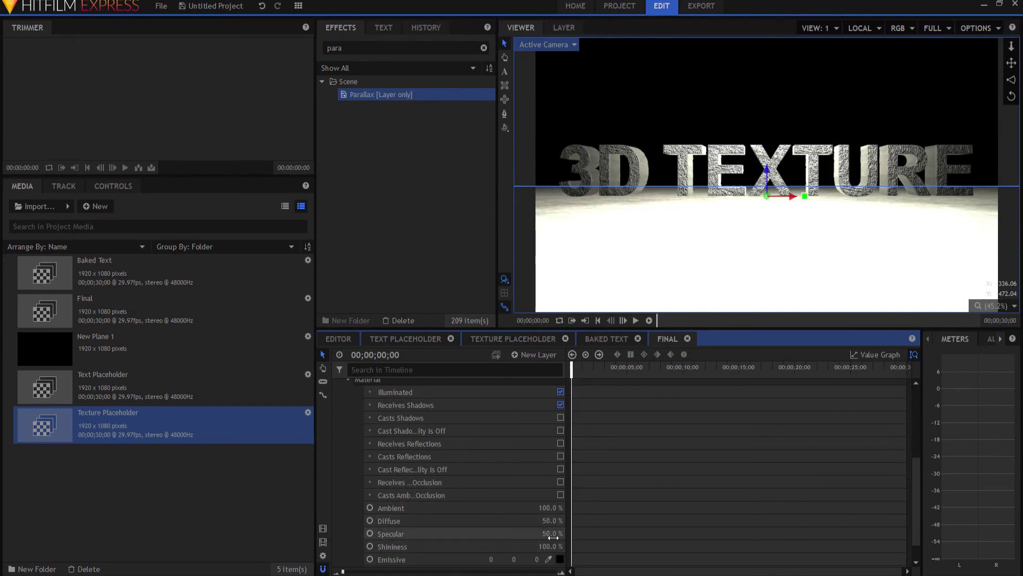
drag(552, 533, 531, 533)
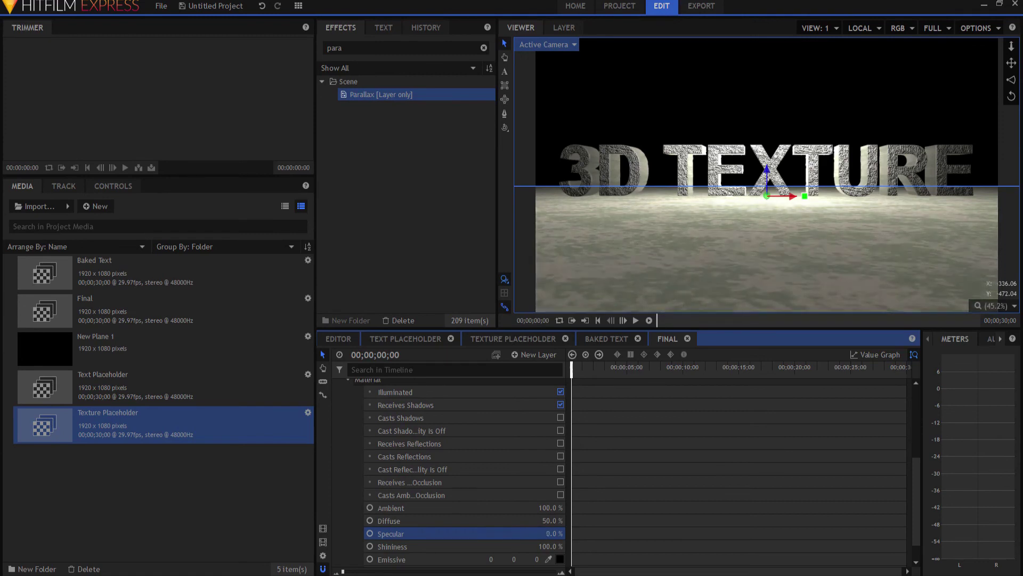
scroll(400, 450, up, 5)
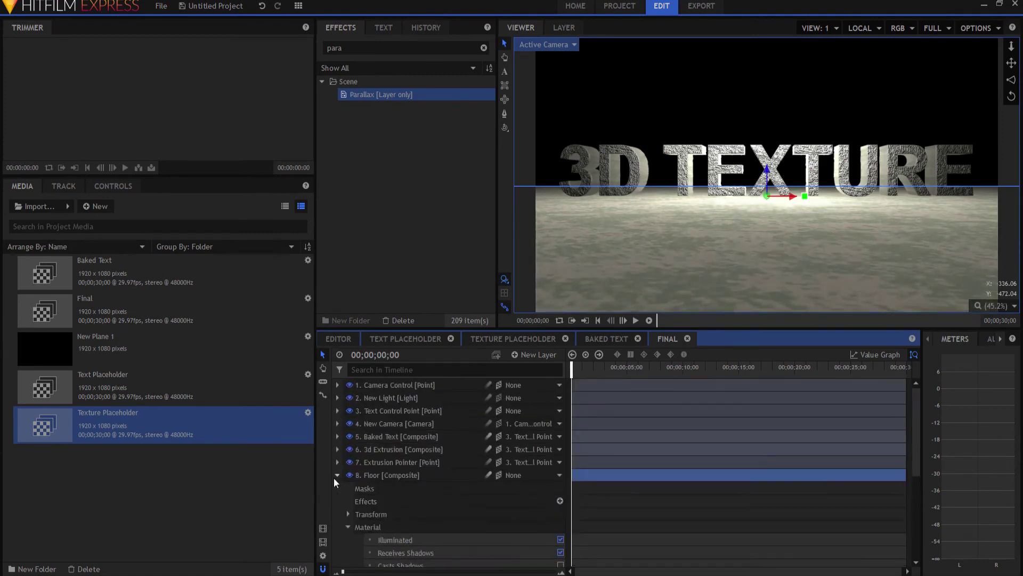
Step: Set Camera Control's Rotation Y to about 28° to view the text at an angle
click(338, 475)
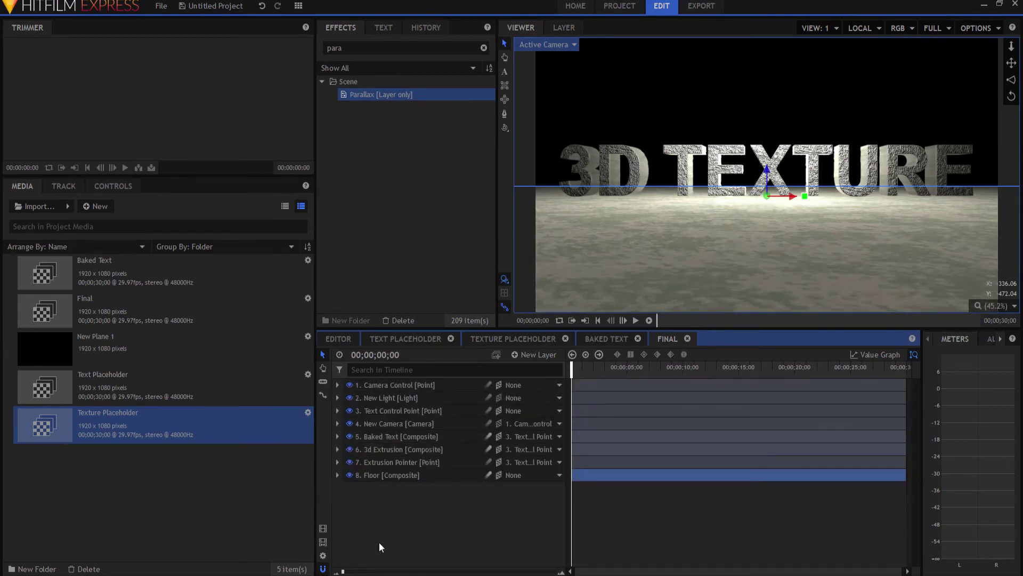
click(338, 385)
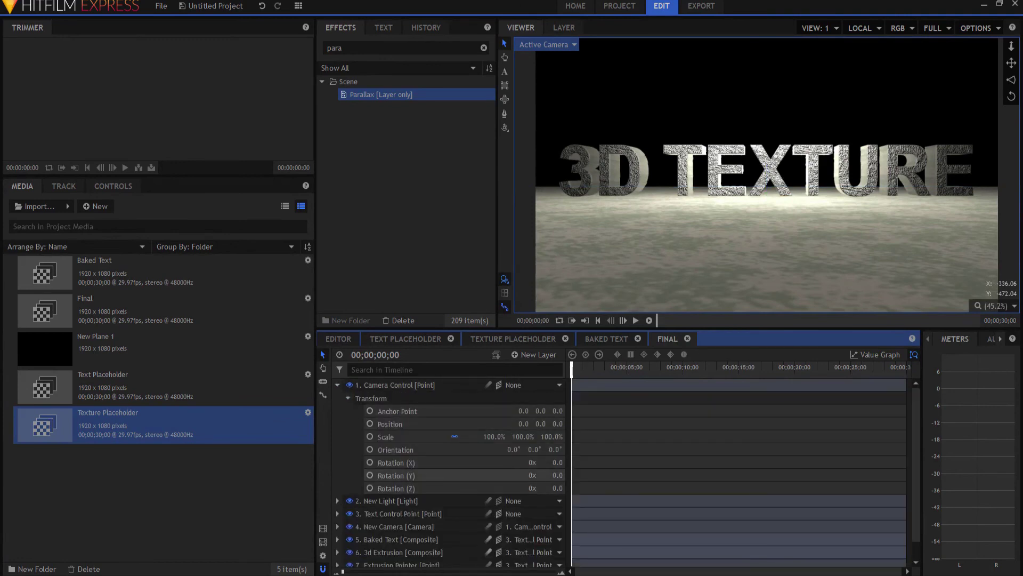
drag(557, 475, 578, 475)
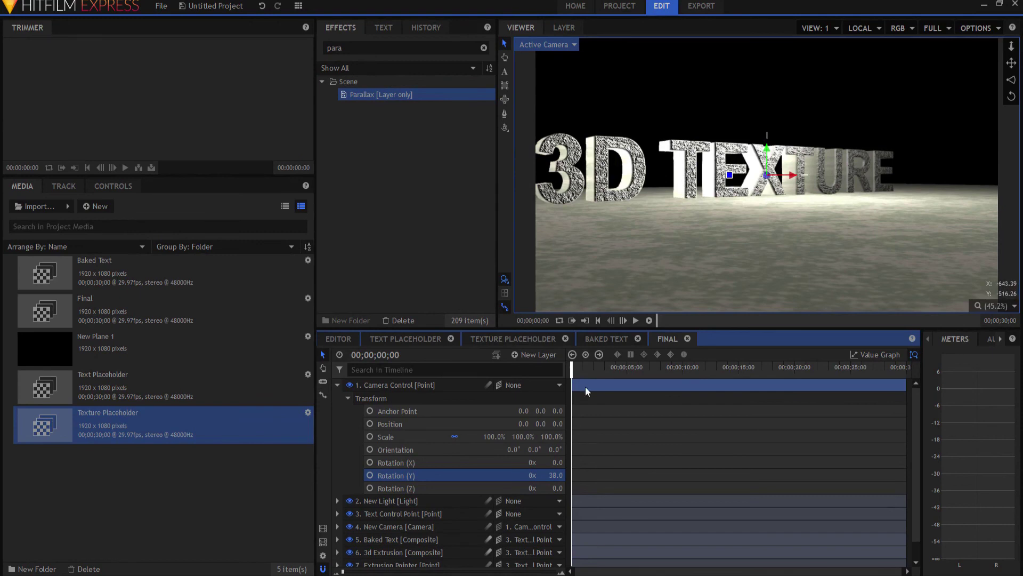
drag(555, 475, 549, 474)
click(339, 385)
click(379, 461)
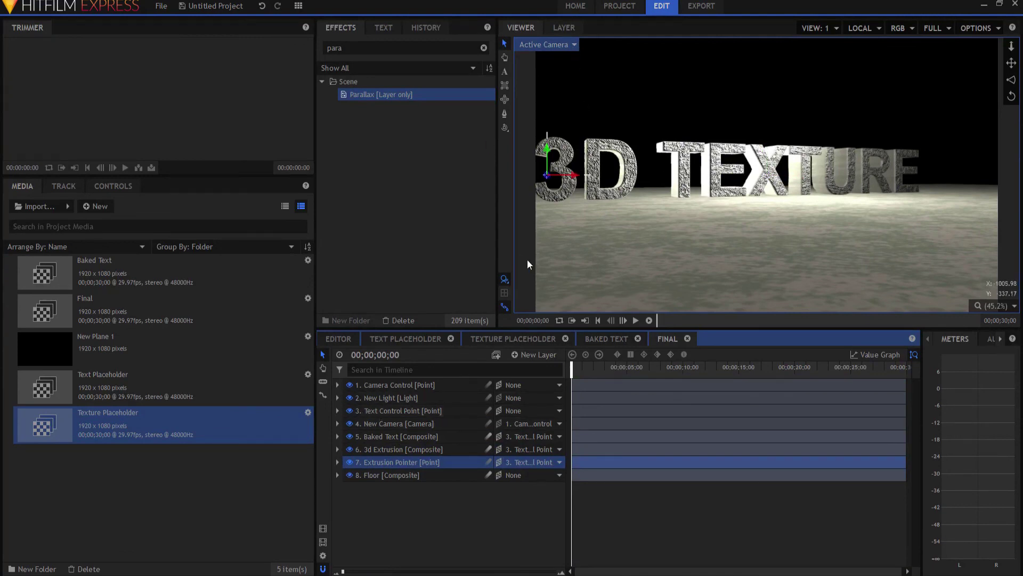
click(398, 410)
click(336, 410)
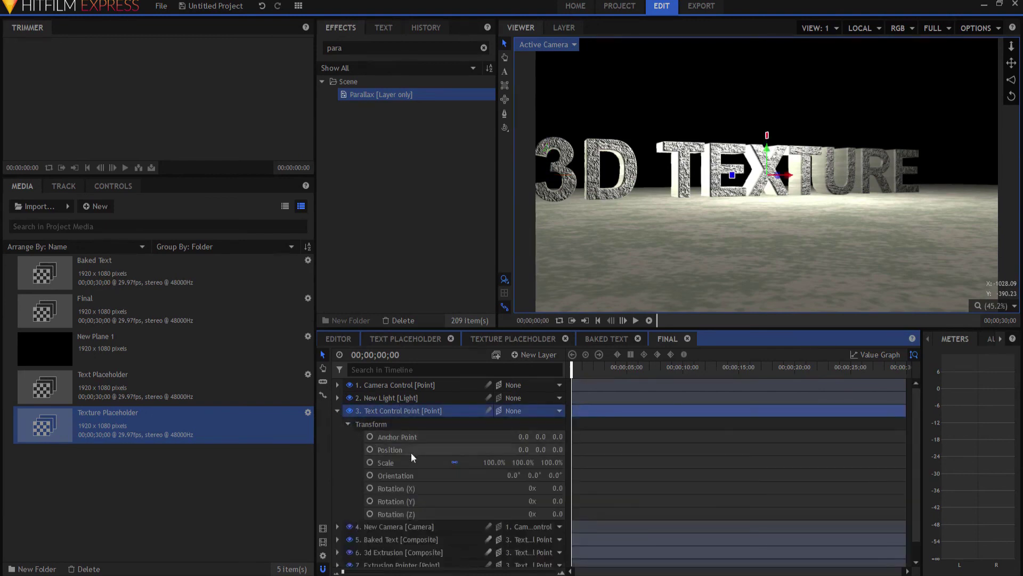
mouse_move(557, 501)
mouse_down()
mouse_move(582, 501)
mouse_move(567, 501)
mouse_up()
click(557, 501)
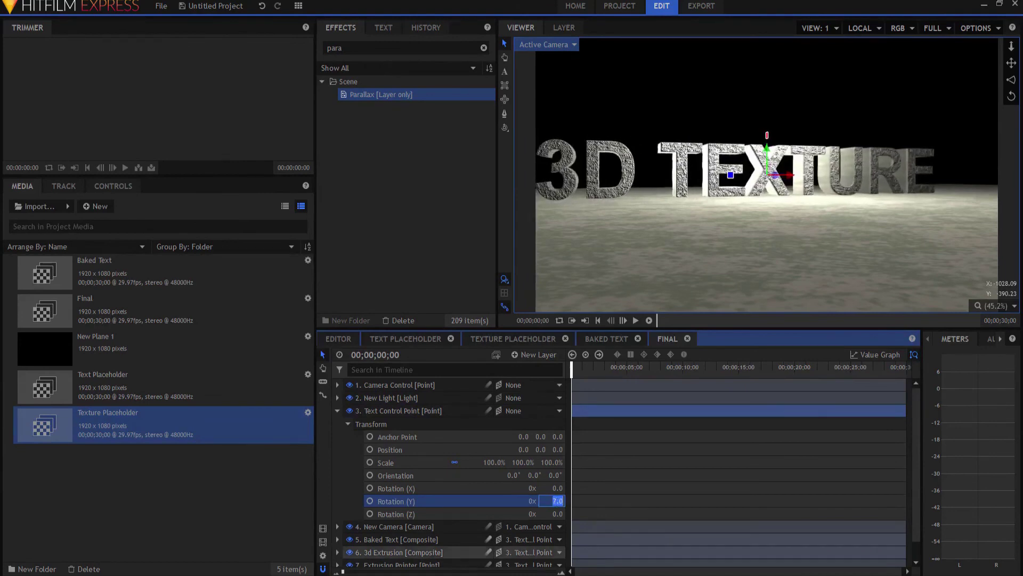
text(0)
key(Return)
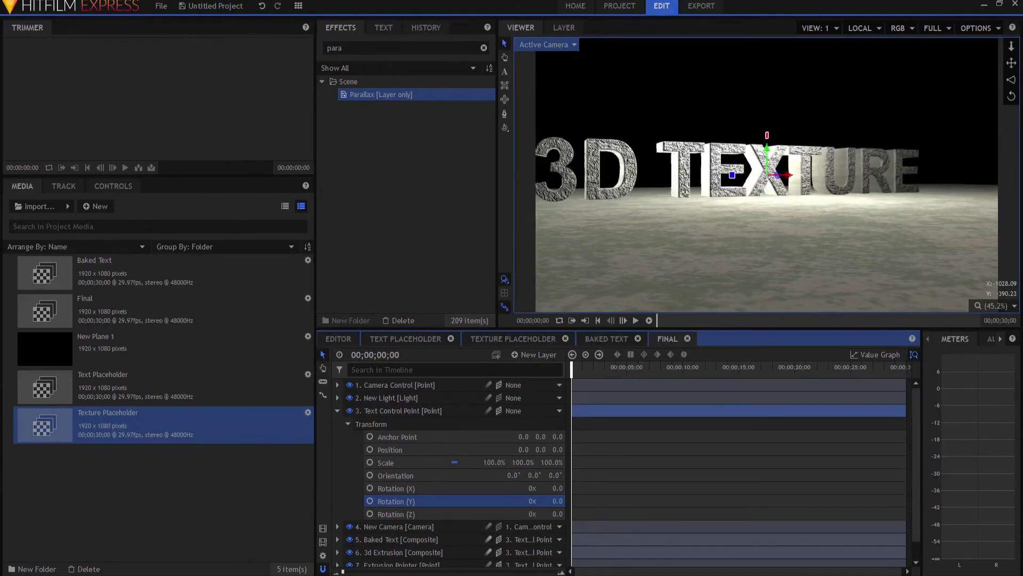